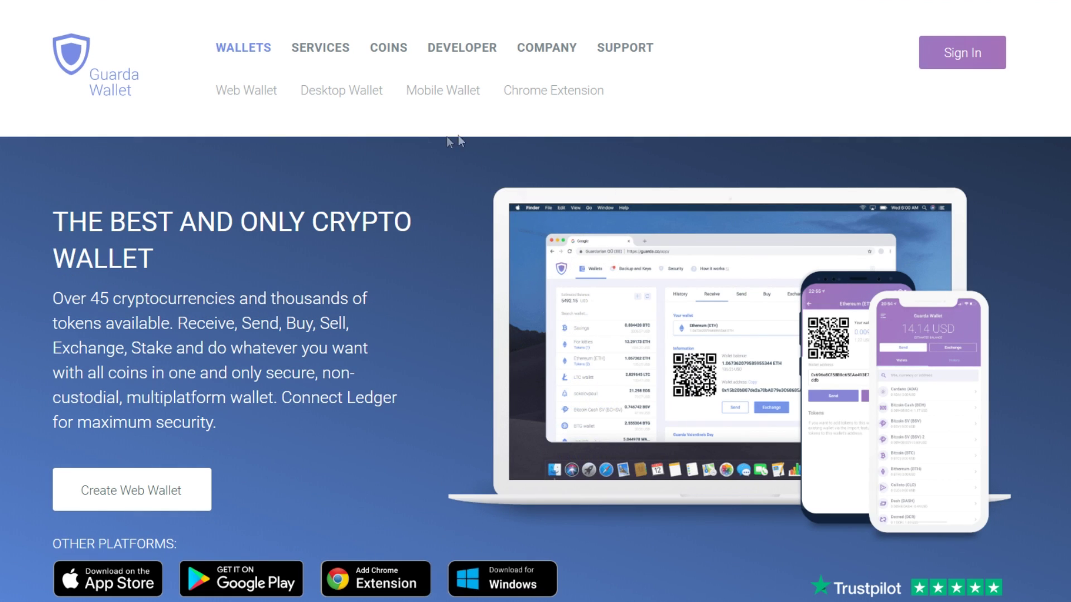
Open the web wallet's Restore or Import page on the Import by Currency tab
{"action": "left_click", "coordinate": [943, 52]}
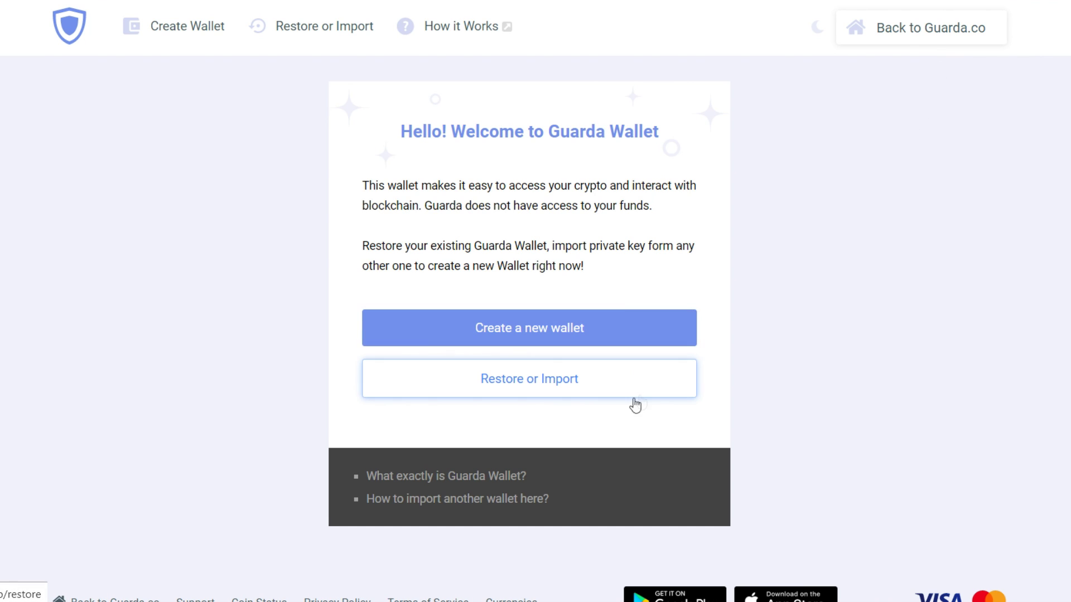
{"action": "left_click", "coordinate": [561, 376]}
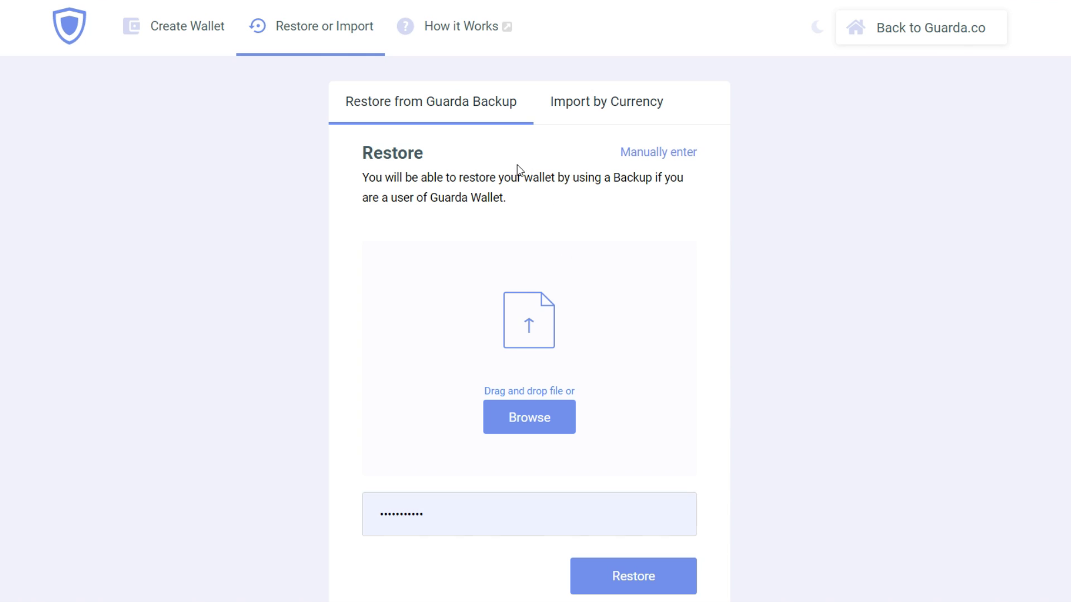
{"action": "left_click", "coordinate": [613, 99]}
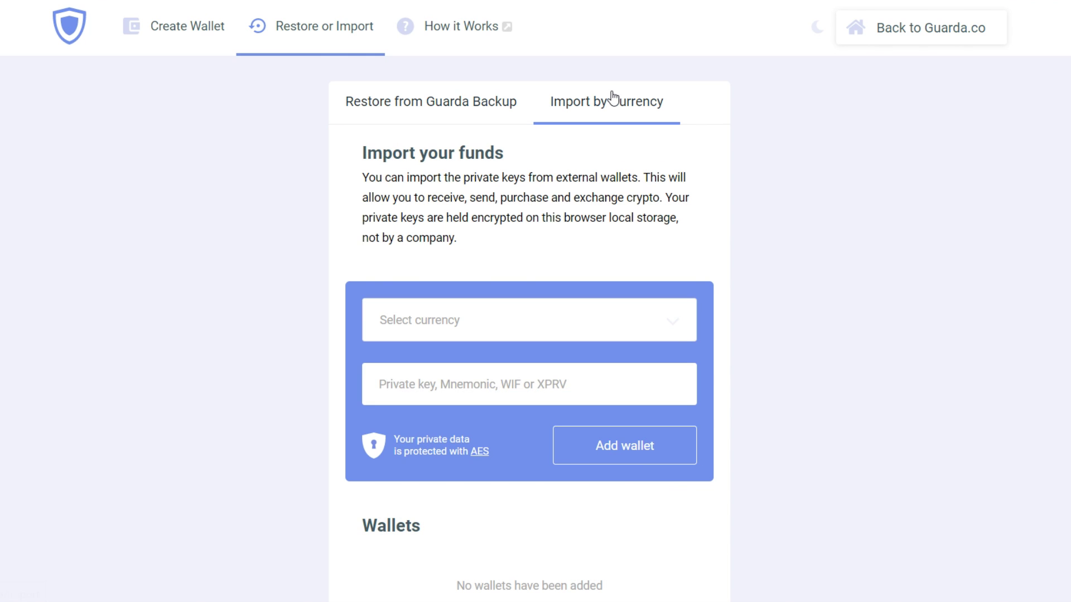
Clear the autofilled private-key field and scroll through the import form
{"action": "left_click", "coordinate": [523, 387]}
{"action": "key", "text": "ctrl+a"}
{"action": "key", "text": "BackSpace"}
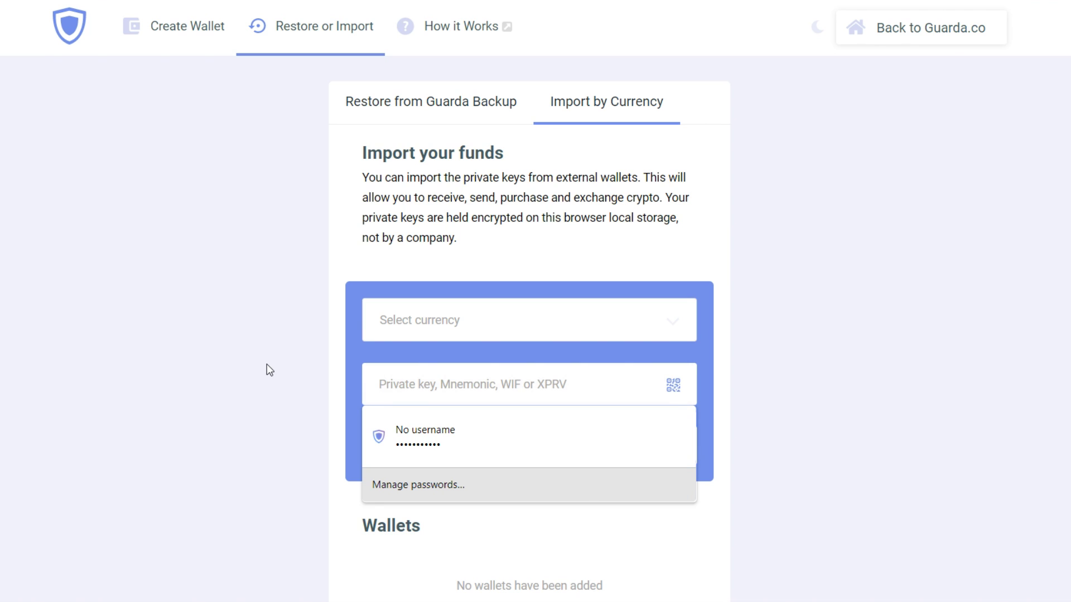
{"action": "left_click", "coordinate": [266, 364]}
{"action": "scroll", "coordinate": [518, 262], "scroll_direction": "down", "scroll_amount": 3}
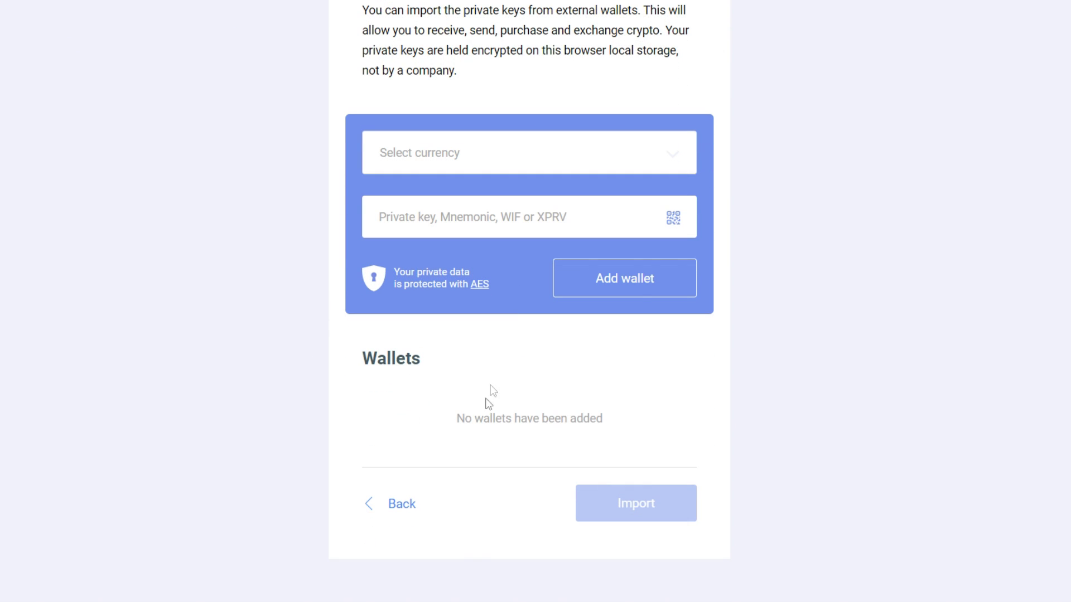
{"action": "scroll", "coordinate": [480, 480], "scroll_direction": "up", "scroll_amount": 3}
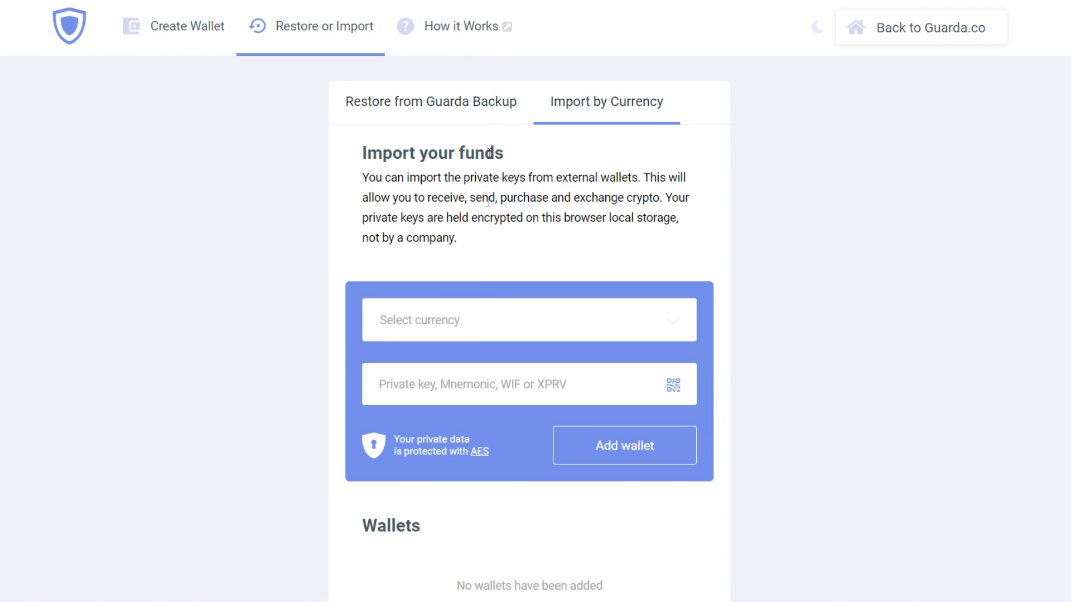
{"action": "scroll", "coordinate": [468, 111], "scroll_direction": "down", "scroll_amount": 3}
Return to the welcome page, start a new wallet and clear the autofilled password
{"action": "left_click", "coordinate": [370, 509]}
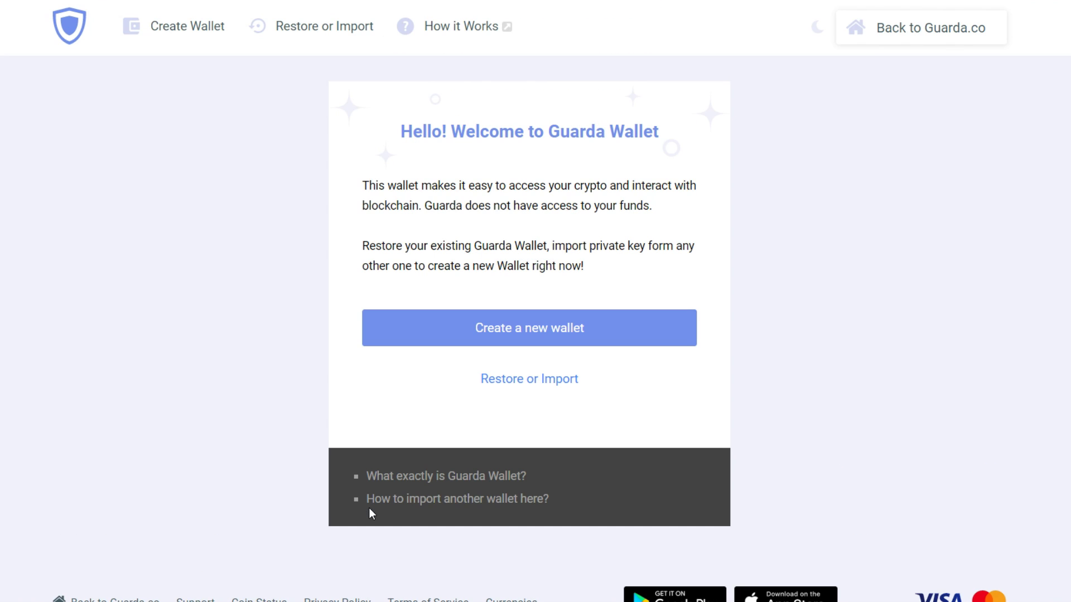
{"action": "left_click", "coordinate": [503, 321]}
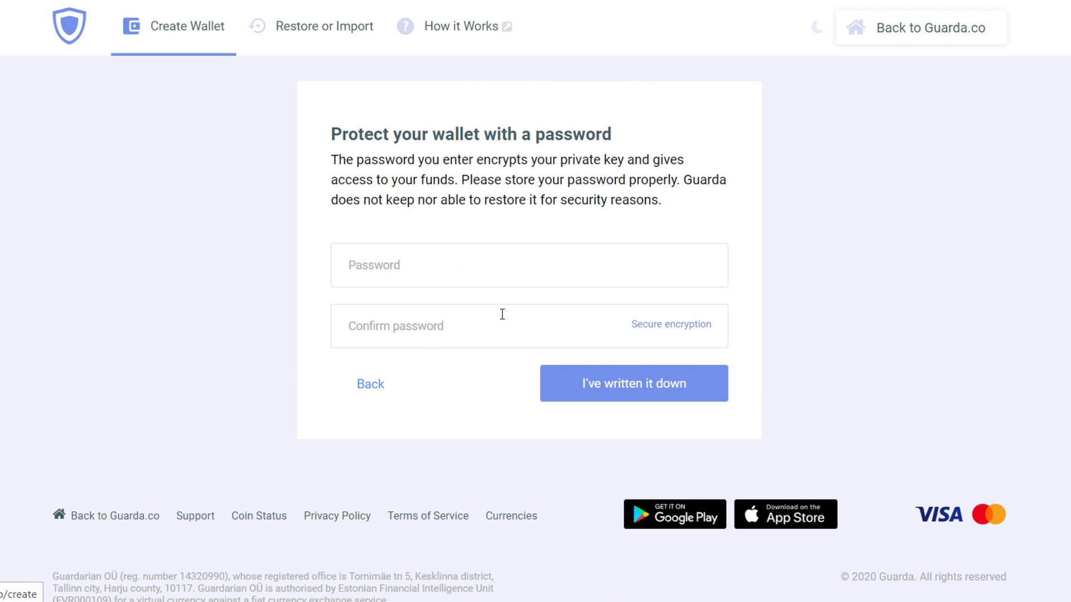
{"action": "double_click", "coordinate": [468, 281]}
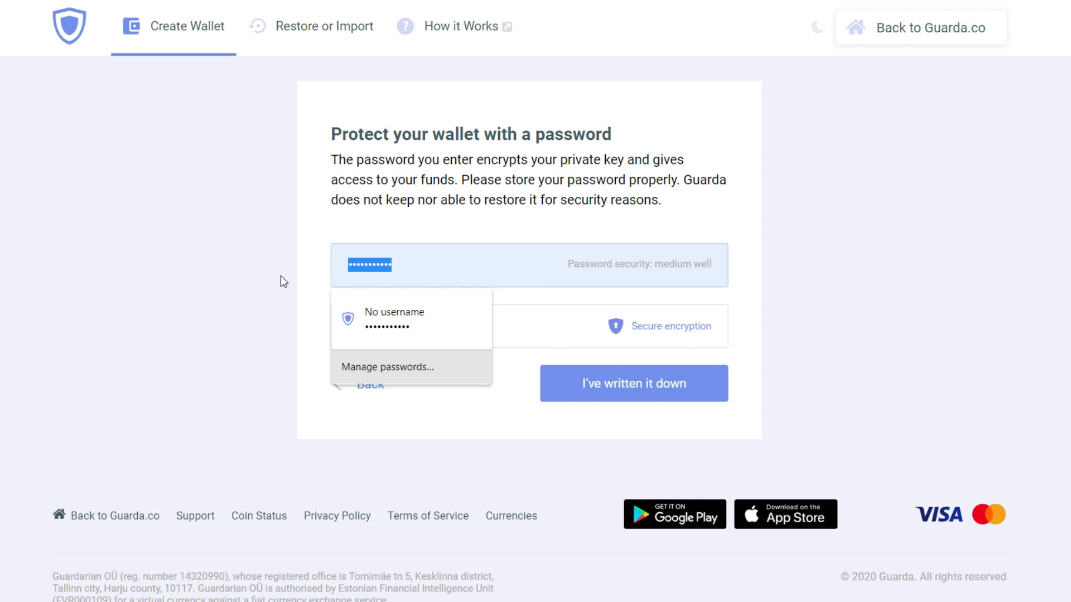
{"action": "key", "text": "BackSpace"}
{"action": "left_click", "coordinate": [341, 255]}
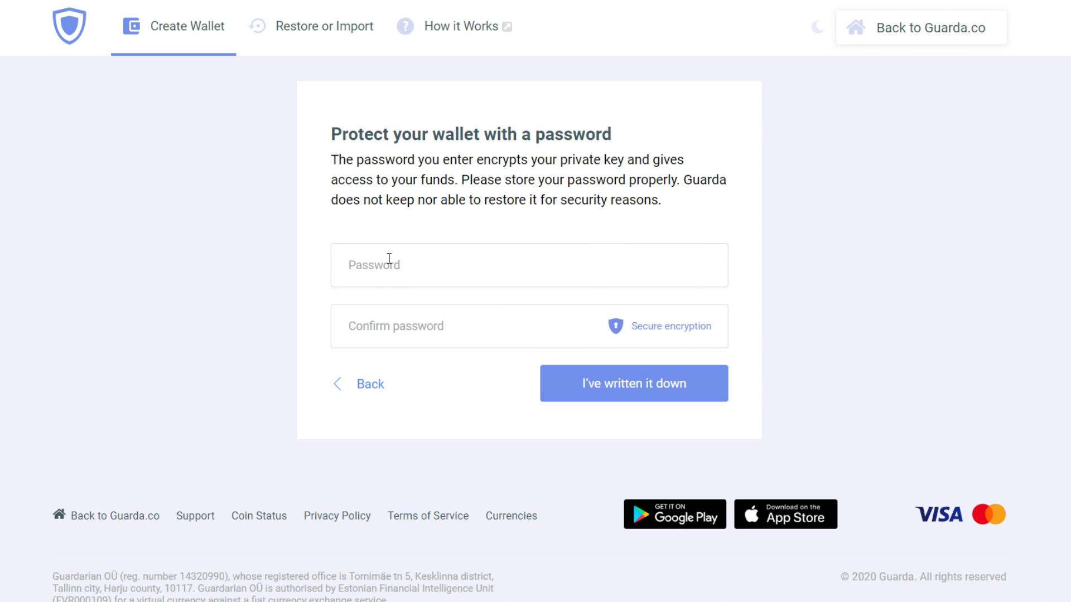
Enter the new wallet password, confirm it, and continue to wallet creation
{"action": "left_click", "coordinate": [421, 265]}
{"action": "type", "text": "•••••"}
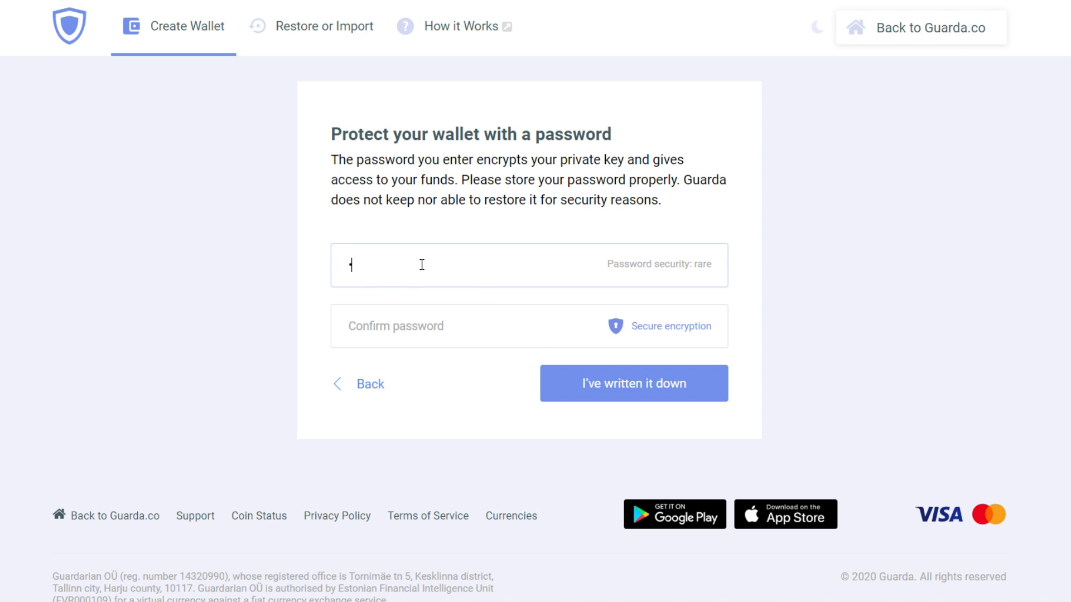
{"action": "type", "text": "•••"}
{"action": "left_click", "coordinate": [419, 323]}
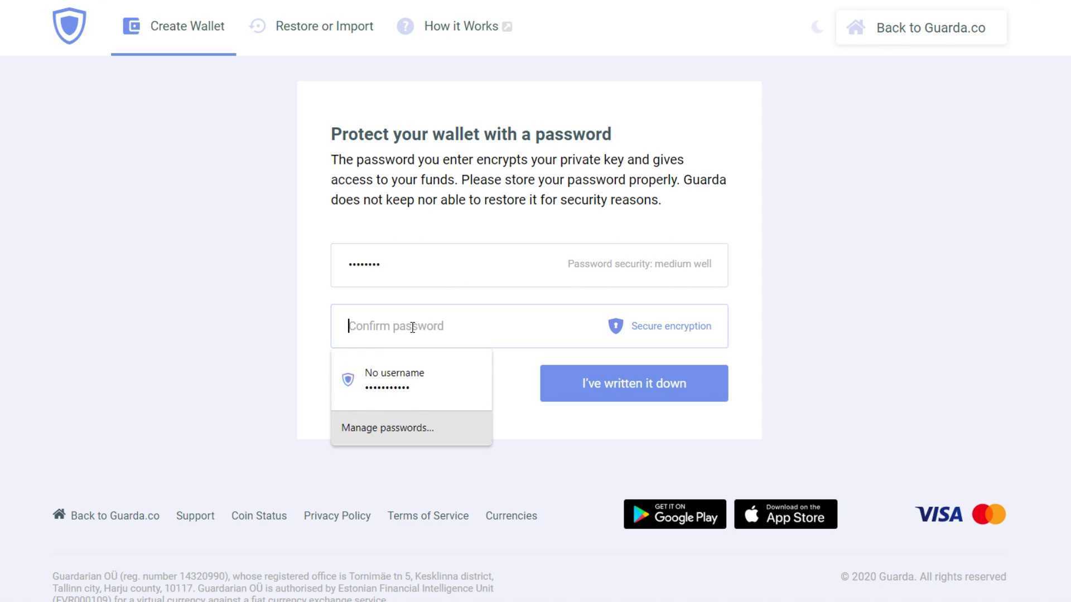
{"action": "type", "text": "••"}
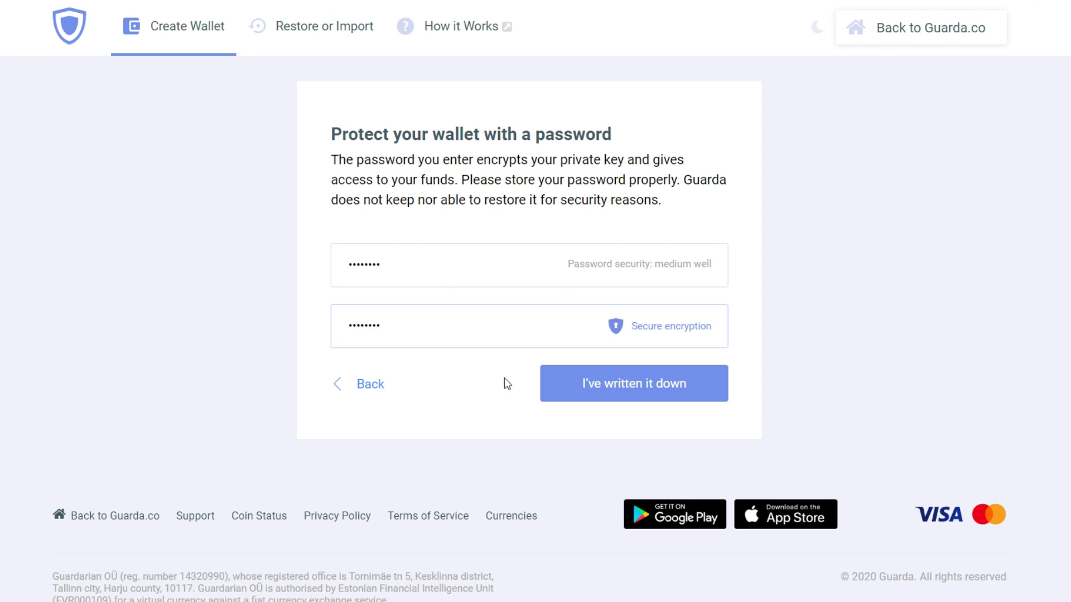
{"action": "left_click", "coordinate": [610, 396]}
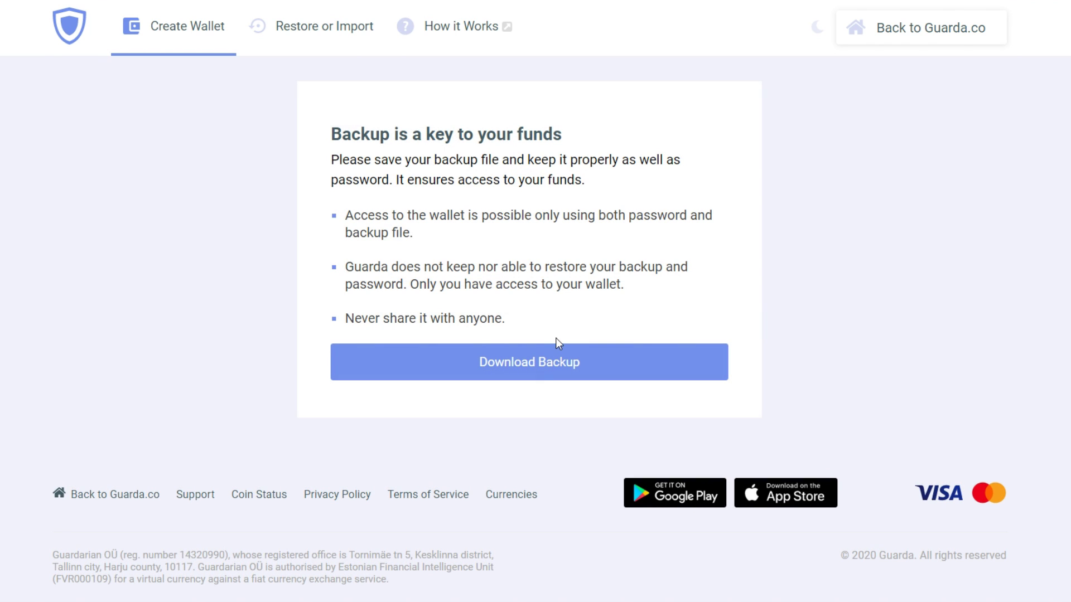
Download the wallet backup to reach the Wallets dashboard
{"action": "left_click", "coordinate": [539, 378]}
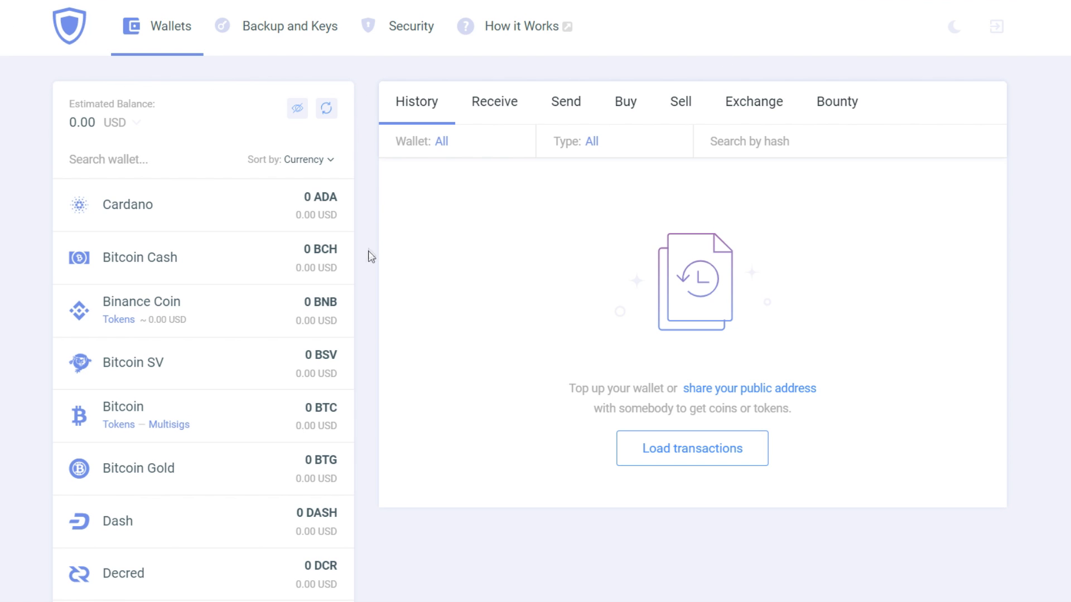
Hide the Cardano, Bitcoin Cash, Binance Coin, Bitcoin SV and EOS wallets, concealing hidden ones
{"action": "scroll", "coordinate": [366, 279], "scroll_direction": "down", "scroll_amount": 10}
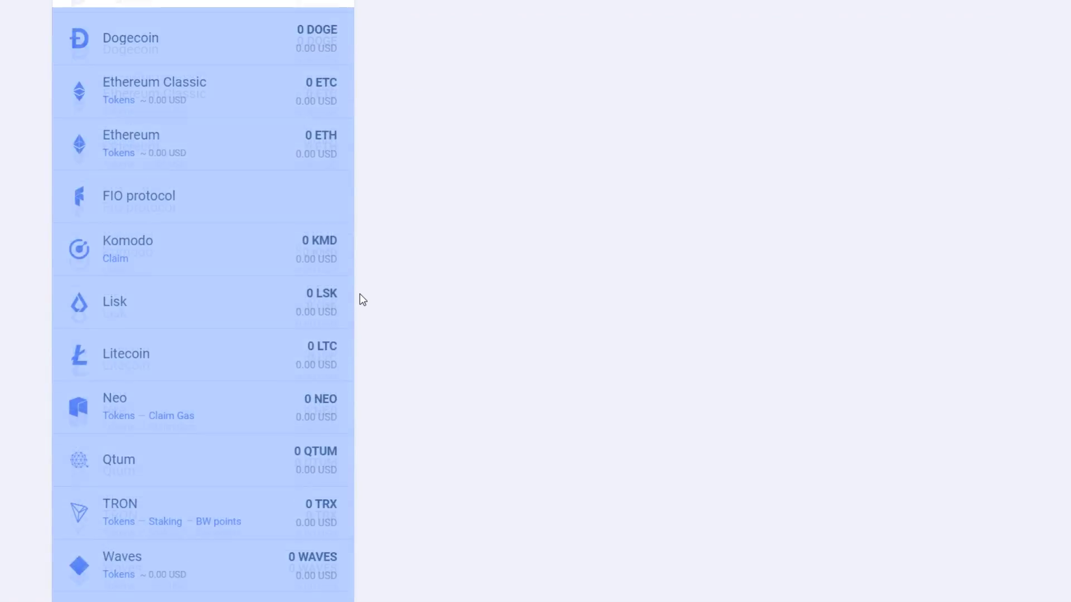
{"action": "scroll", "coordinate": [362, 300], "scroll_direction": "down", "scroll_amount": 10}
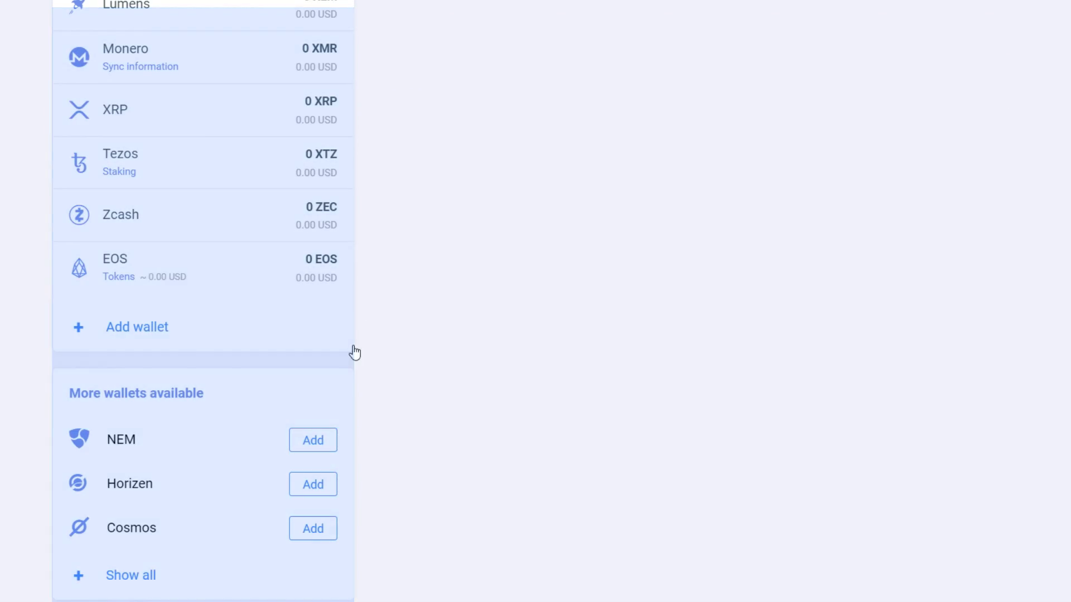
{"action": "scroll", "coordinate": [355, 352], "scroll_direction": "up", "scroll_amount": 15}
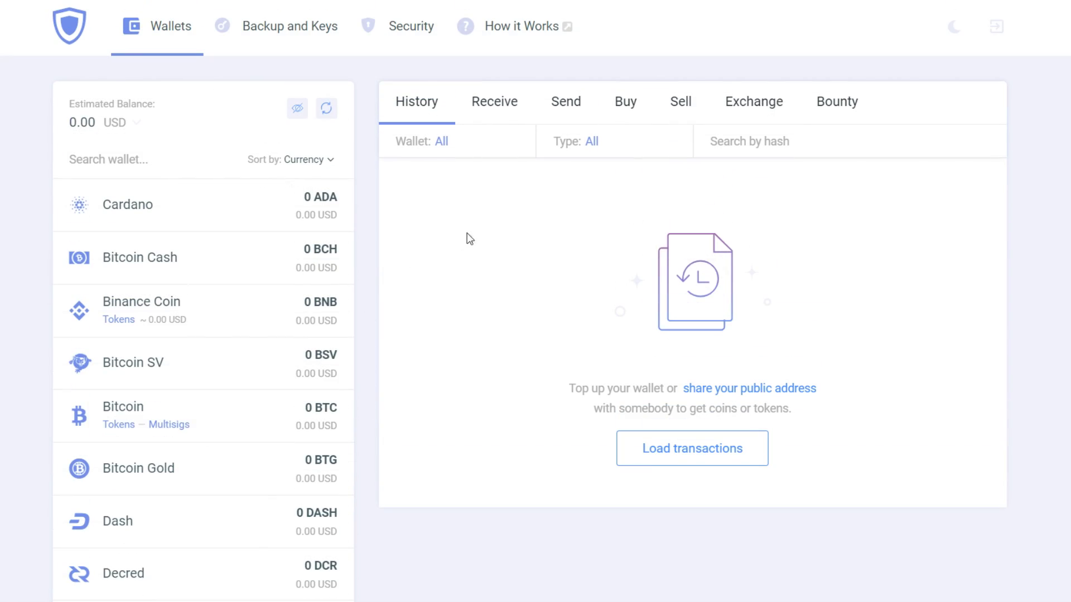
{"action": "left_click", "coordinate": [164, 206]}
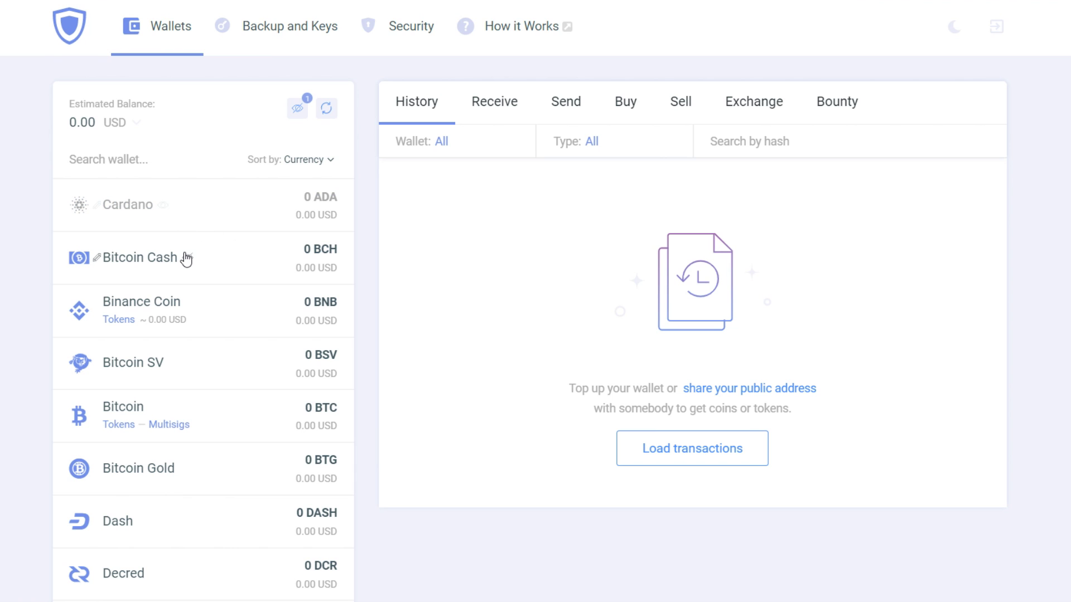
{"action": "left_click", "coordinate": [300, 112]}
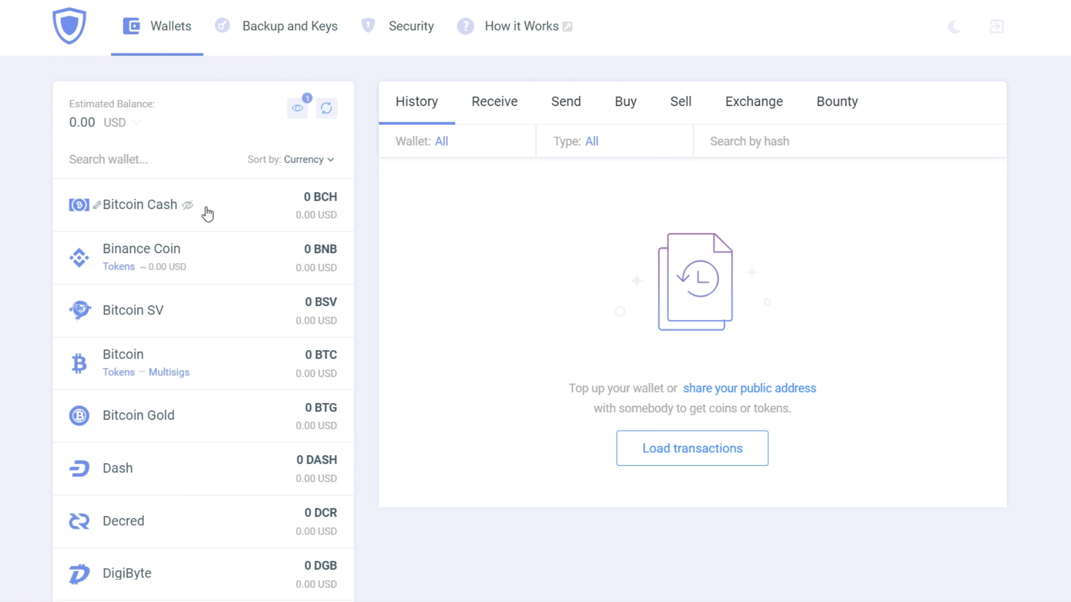
{"action": "left_click", "coordinate": [188, 207]}
{"action": "left_click", "coordinate": [191, 206]}
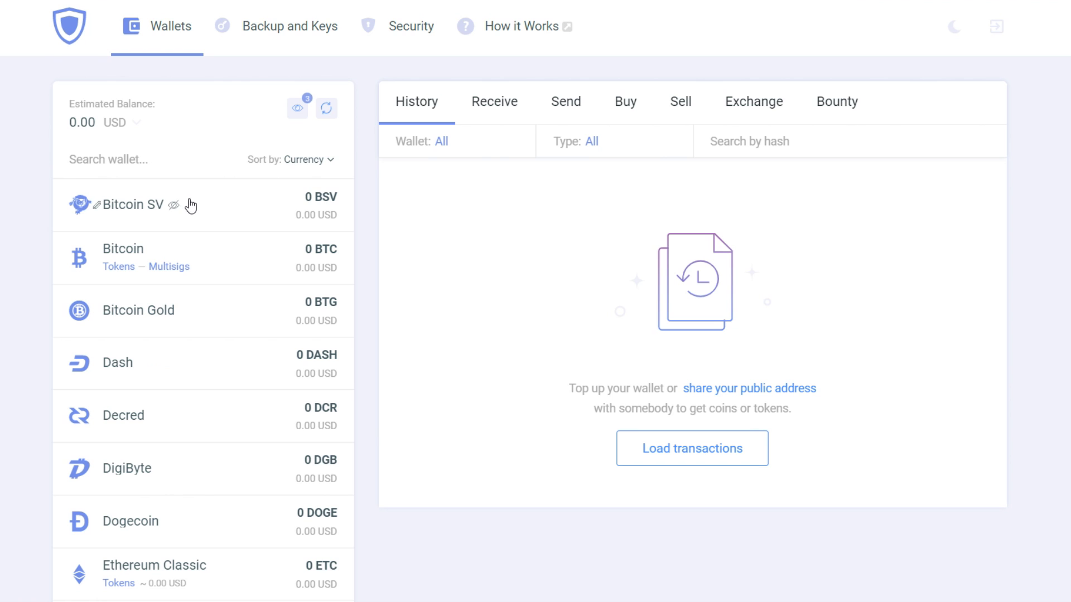
{"action": "left_click", "coordinate": [173, 205]}
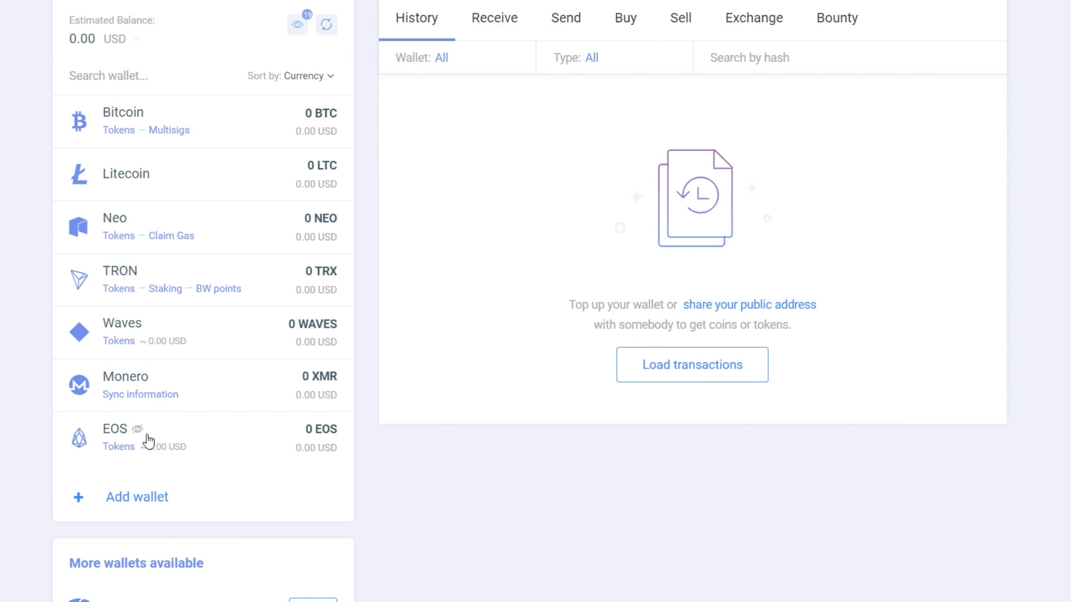
{"action": "left_click", "coordinate": [138, 428]}
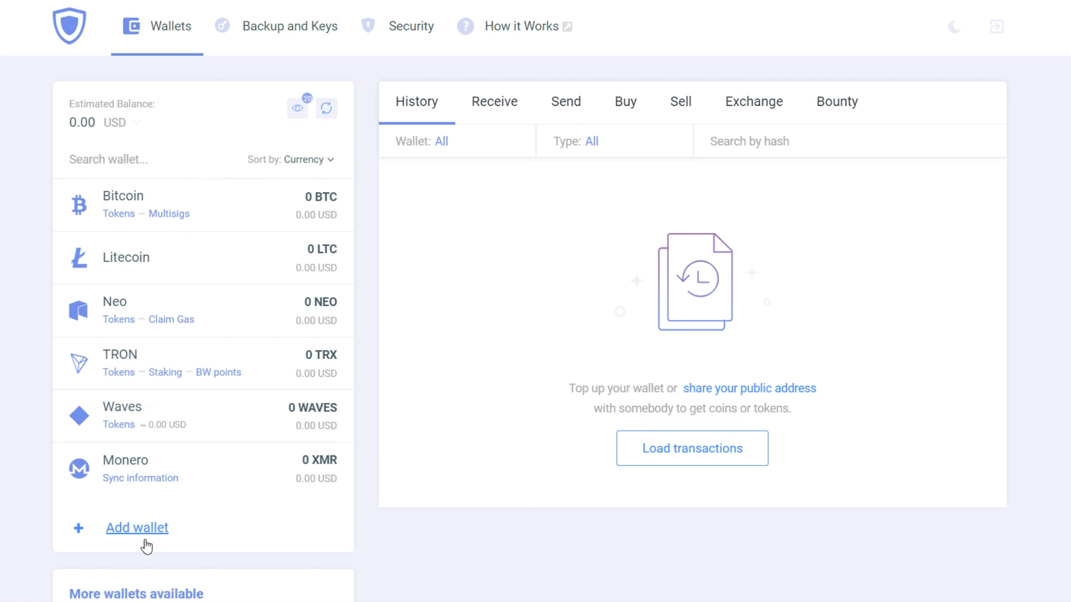
Open Add wallet and view its Import, Ledger and Watch only tabs
{"action": "left_click", "coordinate": [144, 539]}
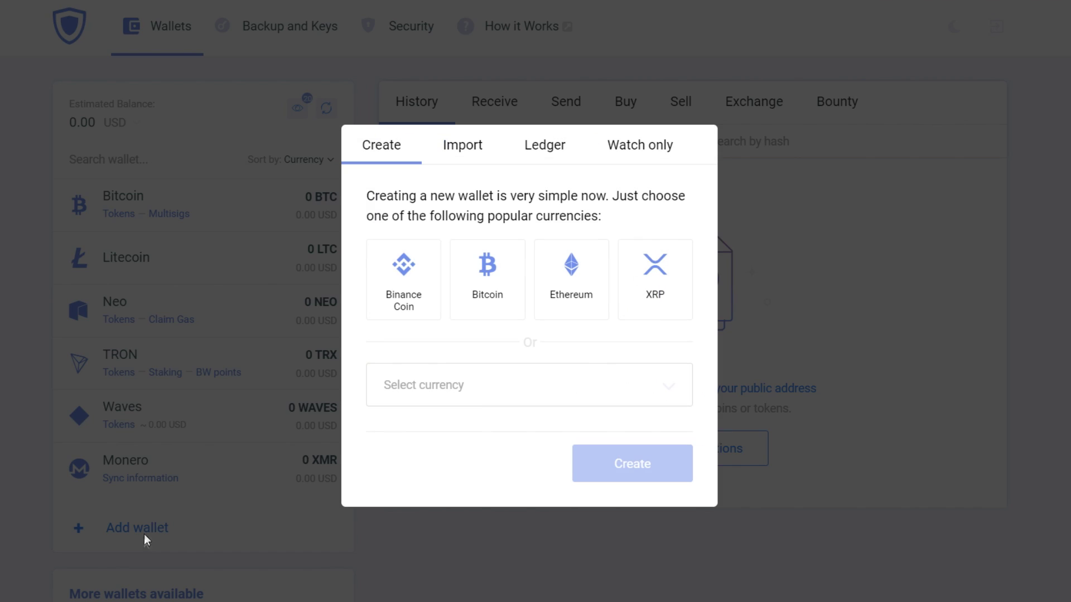
{"action": "left_click", "coordinate": [491, 155]}
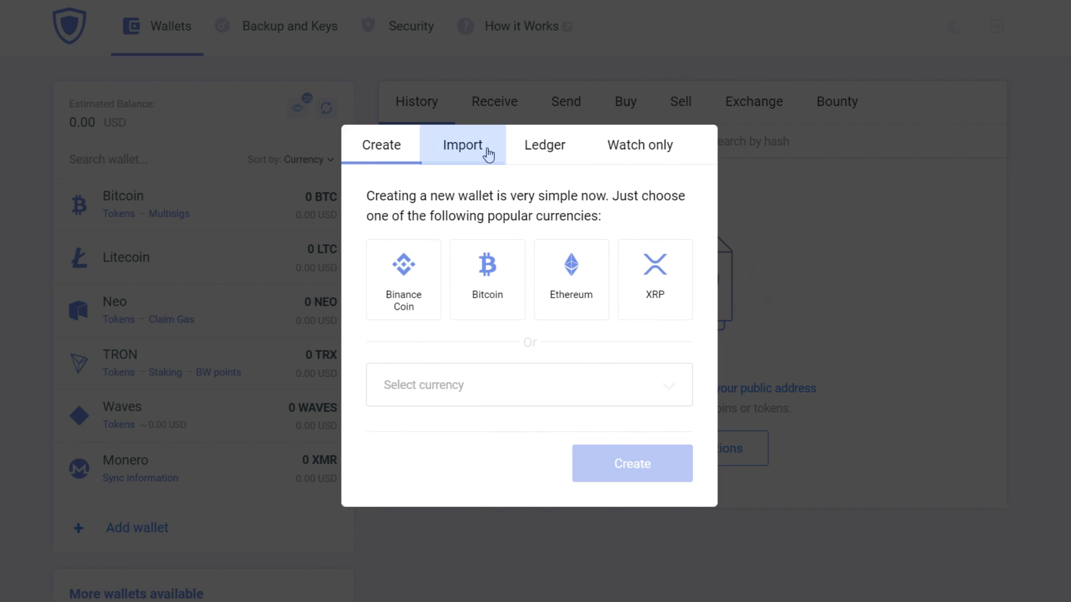
{"action": "left_click", "coordinate": [537, 162]}
{"action": "left_click", "coordinate": [640, 156]}
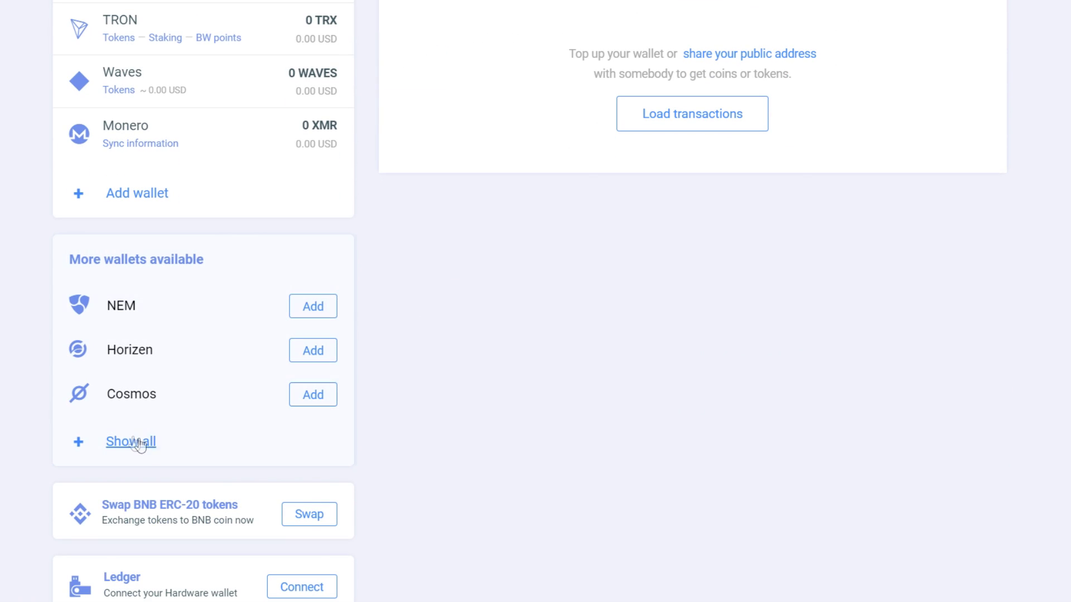
{"action": "scroll", "coordinate": [296, 453], "scroll_direction": "down", "scroll_amount": 2}
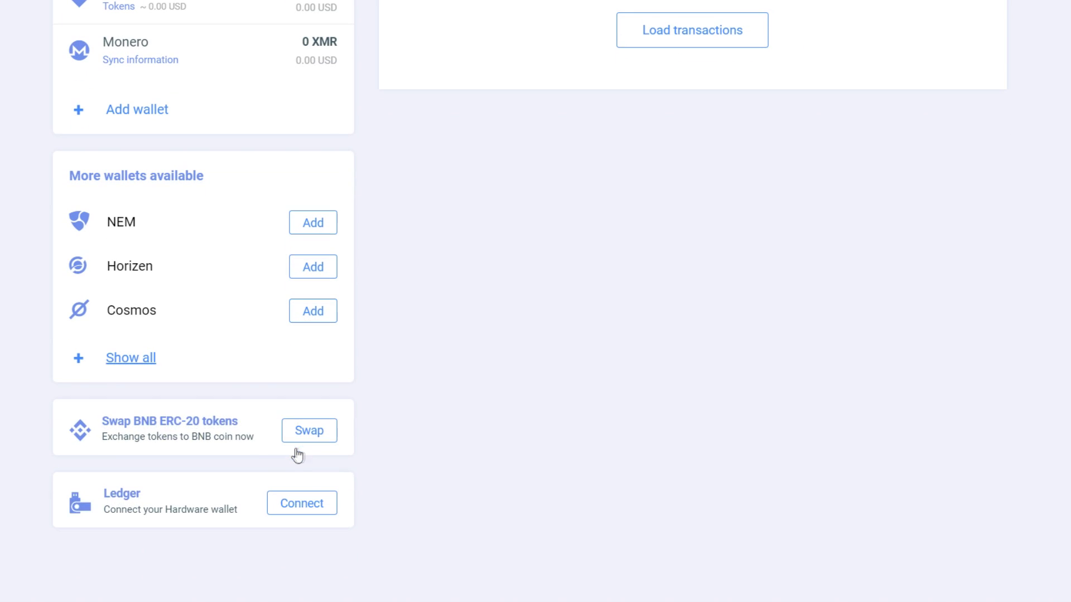
Scroll the dashboard, try swapping BNB ERC-20 tokens, and return to the top
{"action": "left_click", "coordinate": [100, 453]}
{"action": "scroll", "coordinate": [452, 533], "scroll_direction": "up", "scroll_amount": 8}
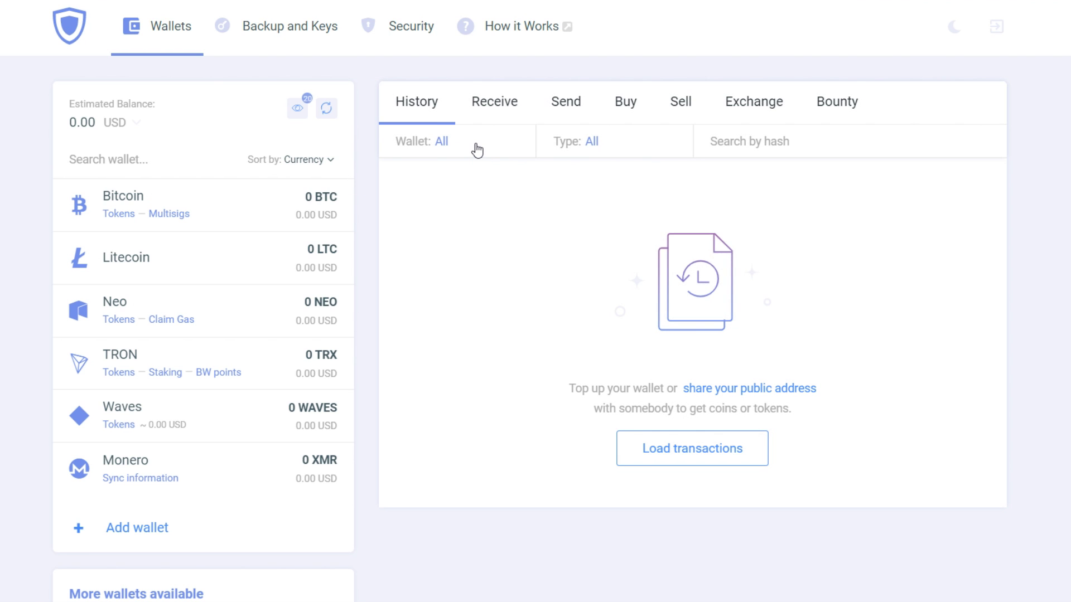
Filter the transaction history to Bitcoin, then reset the wallet filter to All
{"action": "left_click", "coordinate": [477, 149]}
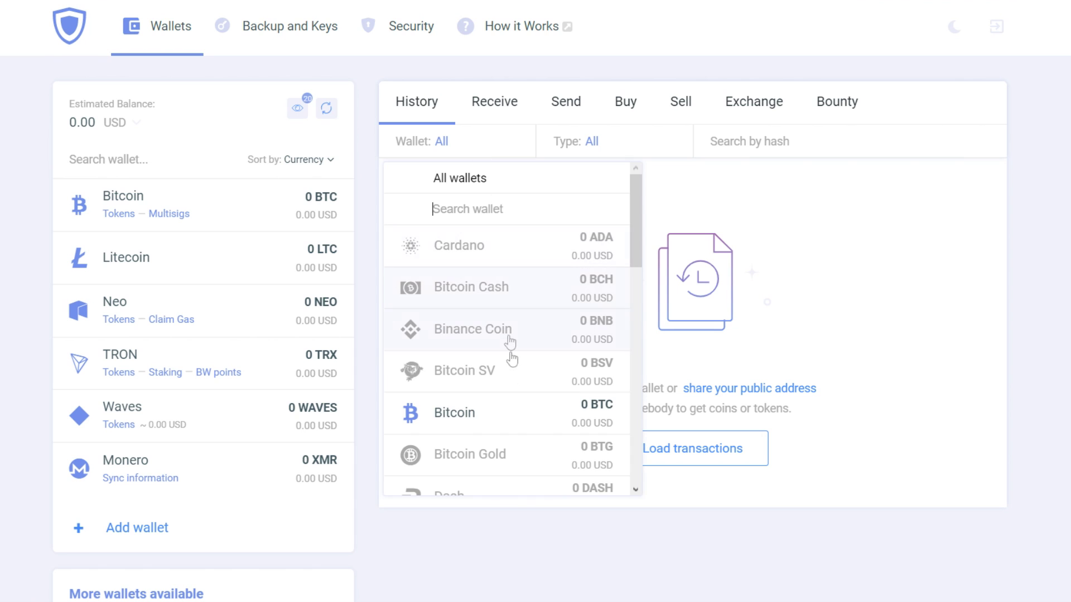
{"action": "left_click", "coordinate": [504, 411]}
{"action": "left_click", "coordinate": [474, 162]}
{"action": "left_click", "coordinate": [478, 178]}
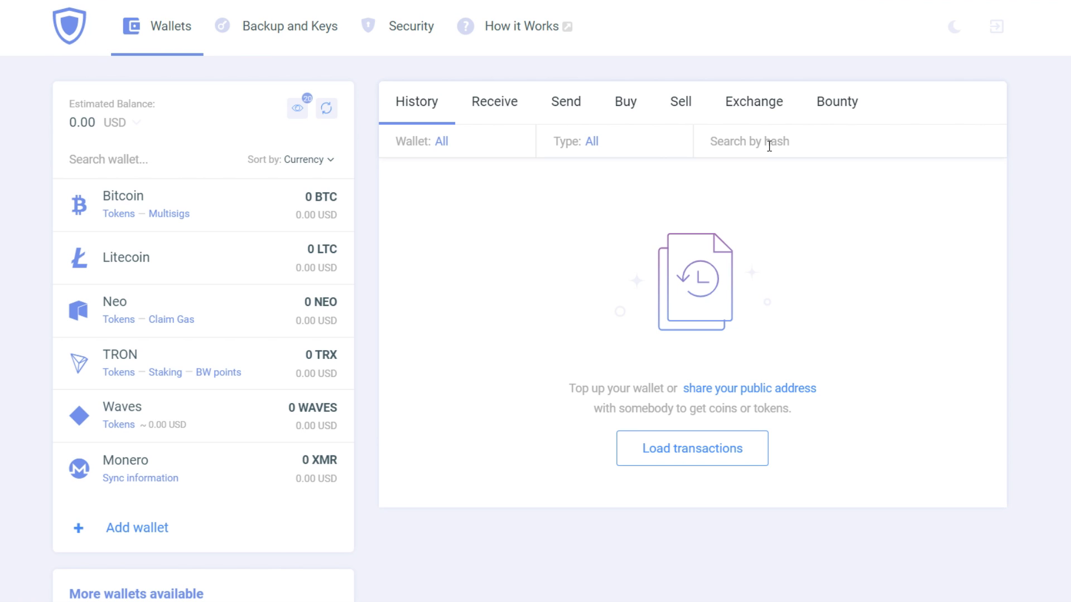
On Receive, switch the Cardano price chart to Month then Week, then open Send
{"action": "left_click", "coordinate": [511, 123]}
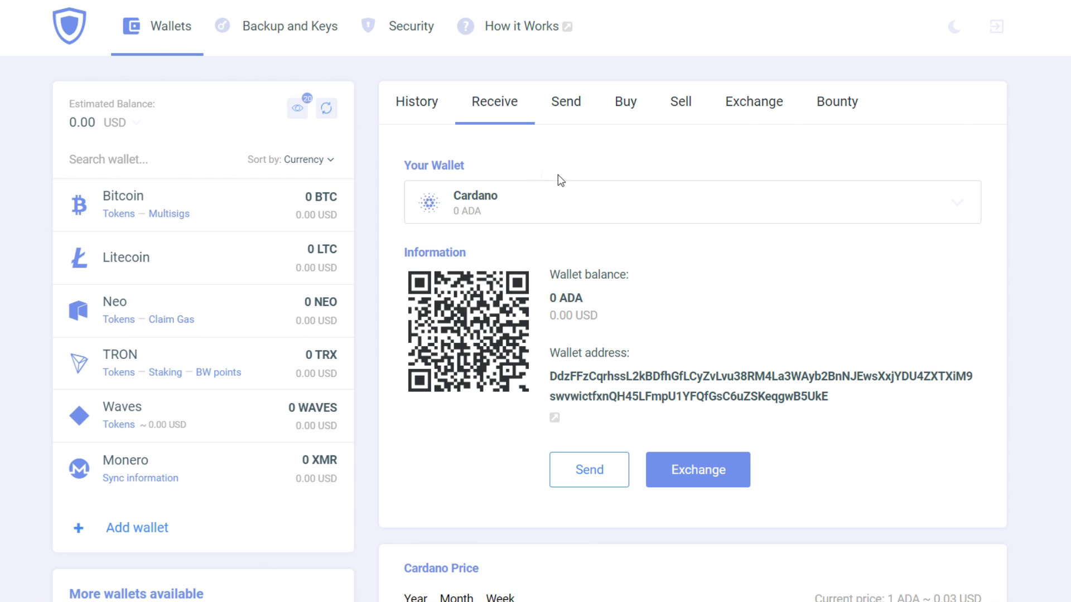
{"action": "left_click", "coordinate": [973, 208]}
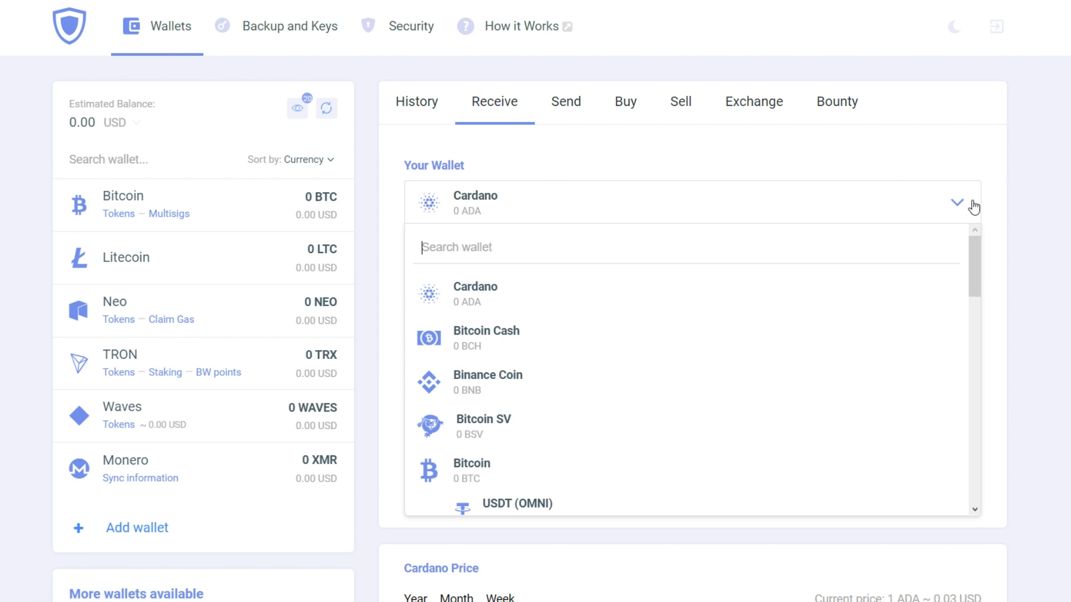
{"action": "left_click", "coordinate": [973, 206]}
{"action": "scroll", "coordinate": [781, 262], "scroll_direction": "down", "scroll_amount": 7}
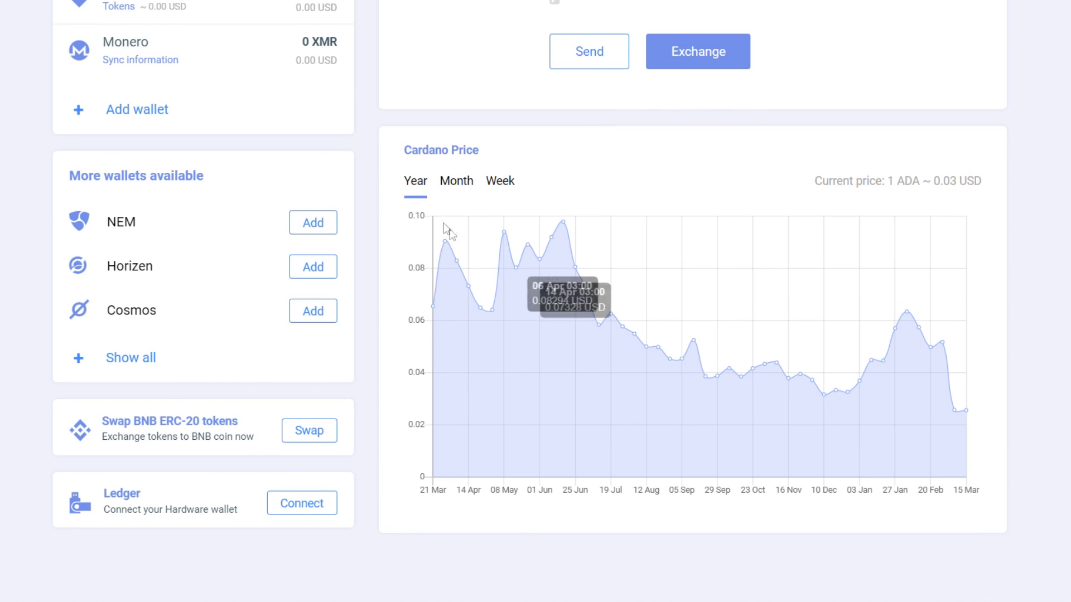
{"action": "left_click", "coordinate": [455, 184]}
{"action": "left_click", "coordinate": [505, 184]}
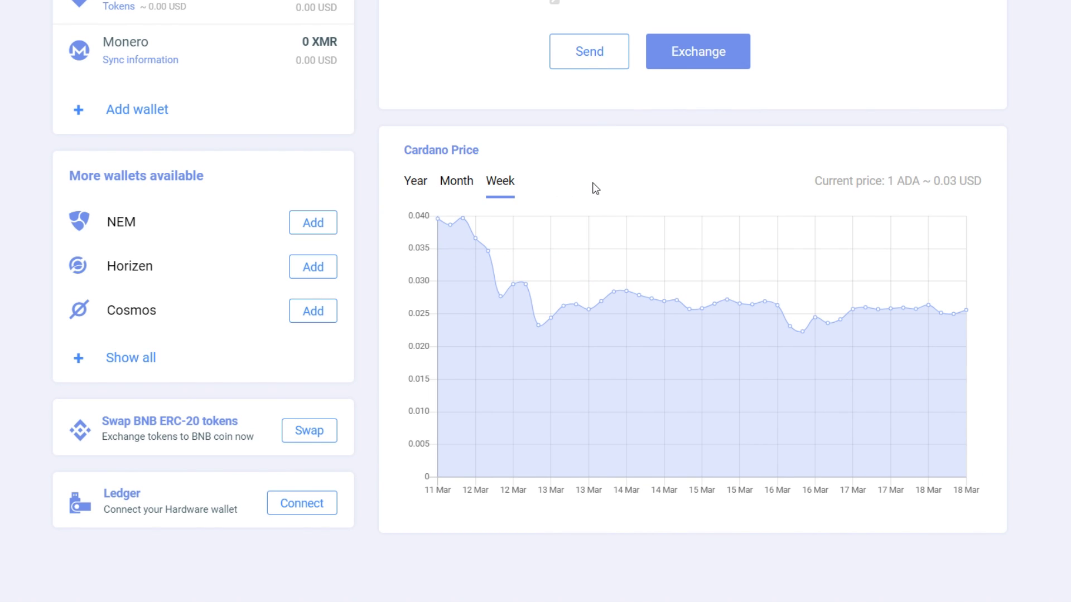
{"action": "scroll", "coordinate": [598, 182], "scroll_direction": "up", "scroll_amount": 8}
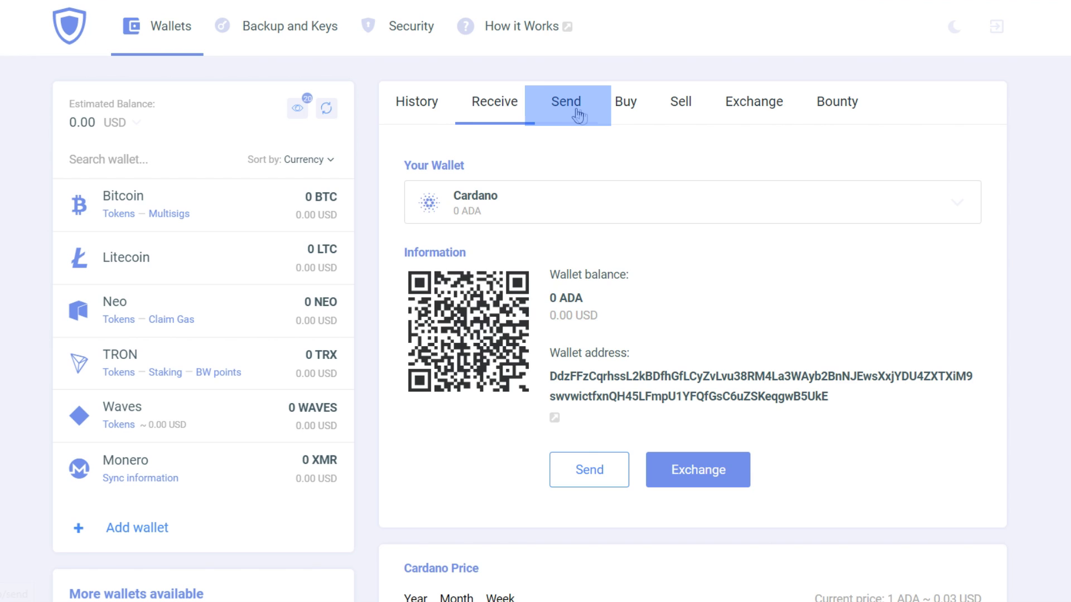
{"action": "left_click", "coordinate": [574, 113]}
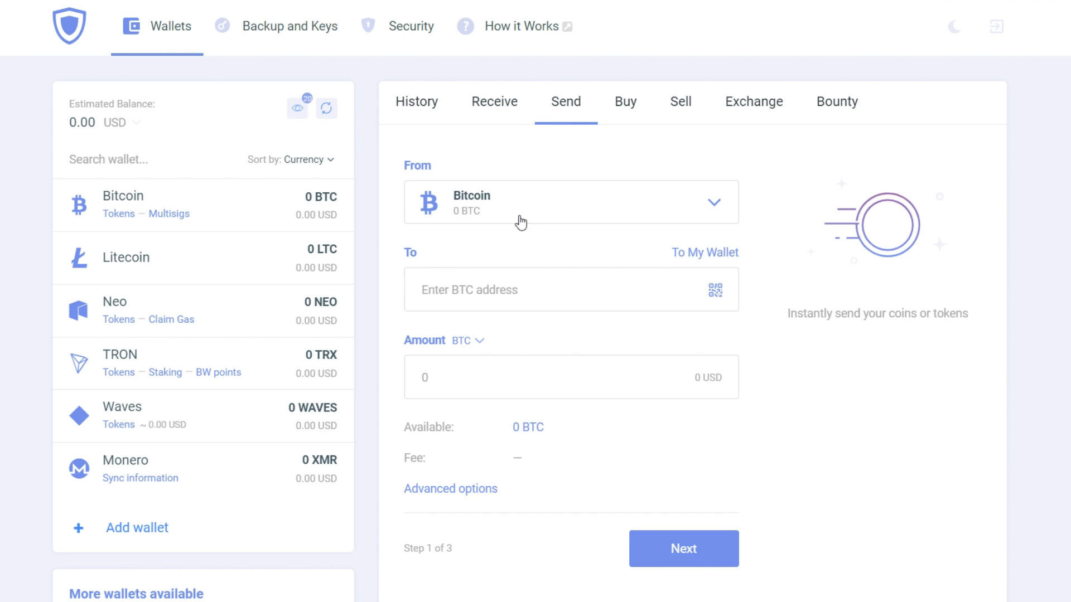
Adjust the send form's advanced Satoshi per Byte fee slider, then switch to Buy
{"action": "left_click", "coordinate": [478, 487]}
{"action": "scroll", "coordinate": [626, 445], "scroll_direction": "down", "scroll_amount": 2}
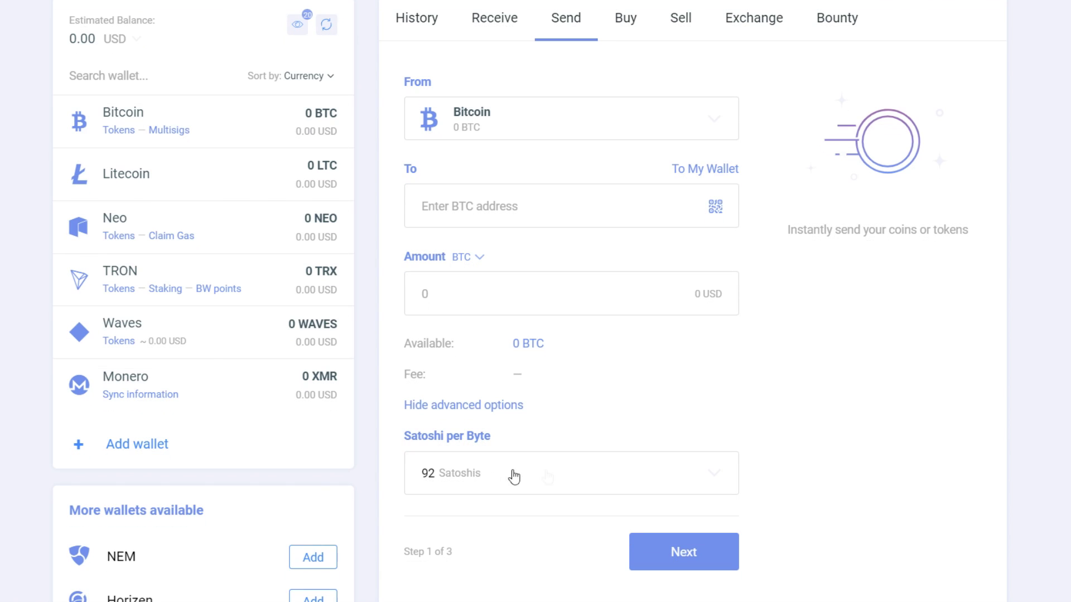
{"action": "left_click", "coordinate": [434, 477]}
{"action": "scroll", "coordinate": [440, 468], "scroll_direction": "down", "scroll_amount": 2}
{"action": "left_click_drag", "start_coordinate": [502, 467], "coordinate": [440, 474]}
{"action": "left_click", "coordinate": [604, 351]}
{"action": "scroll", "coordinate": [605, 351], "scroll_direction": "up", "scroll_amount": 3}
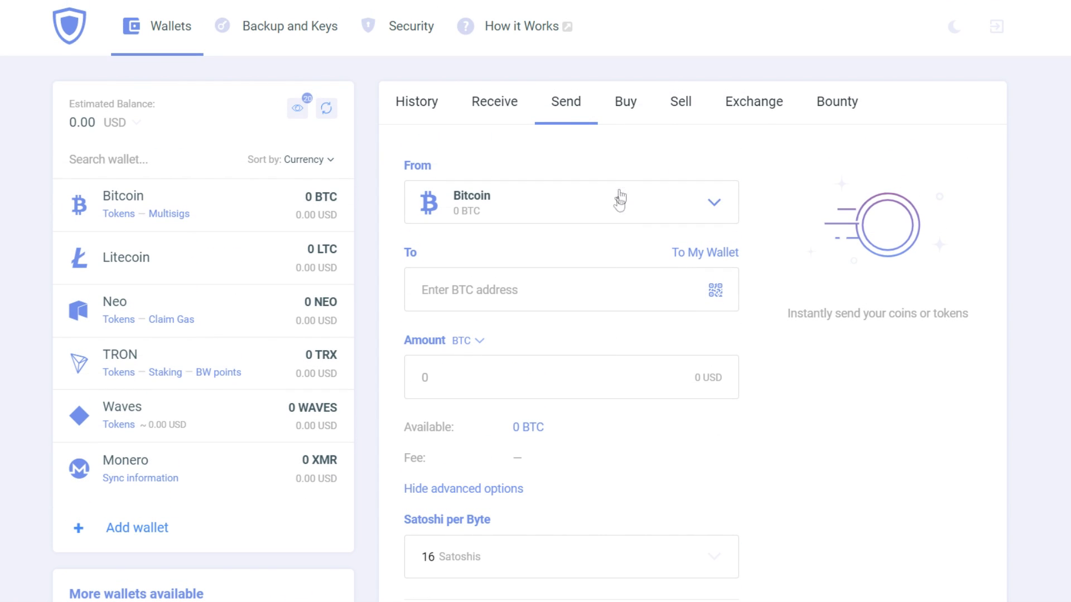
{"action": "left_click", "coordinate": [623, 118]}
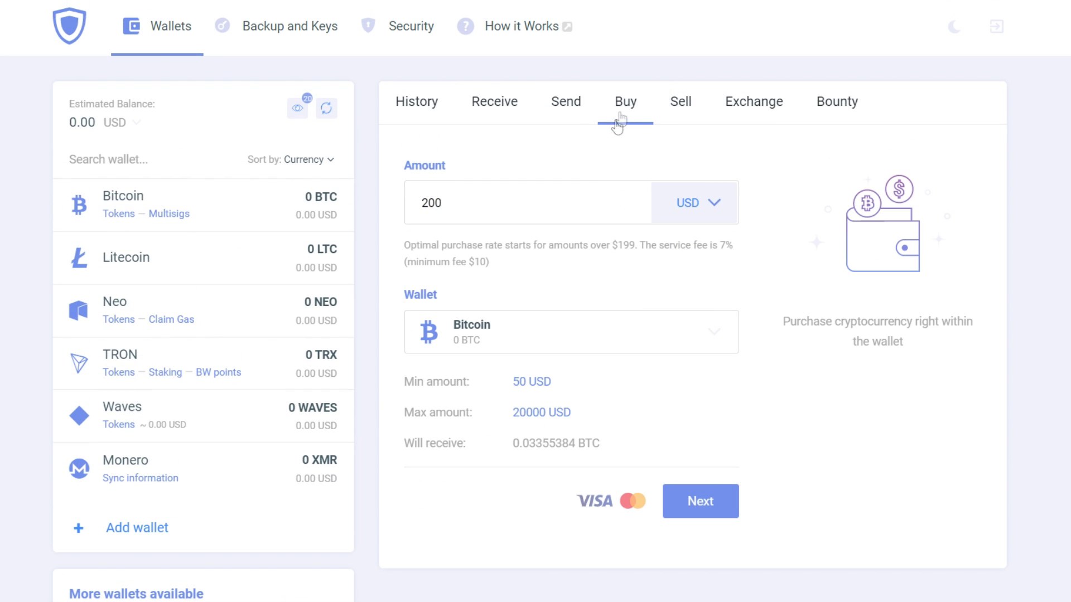
Open the Buy wallet list, then view the Sell and Exchange forms
{"action": "left_click", "coordinate": [704, 351]}
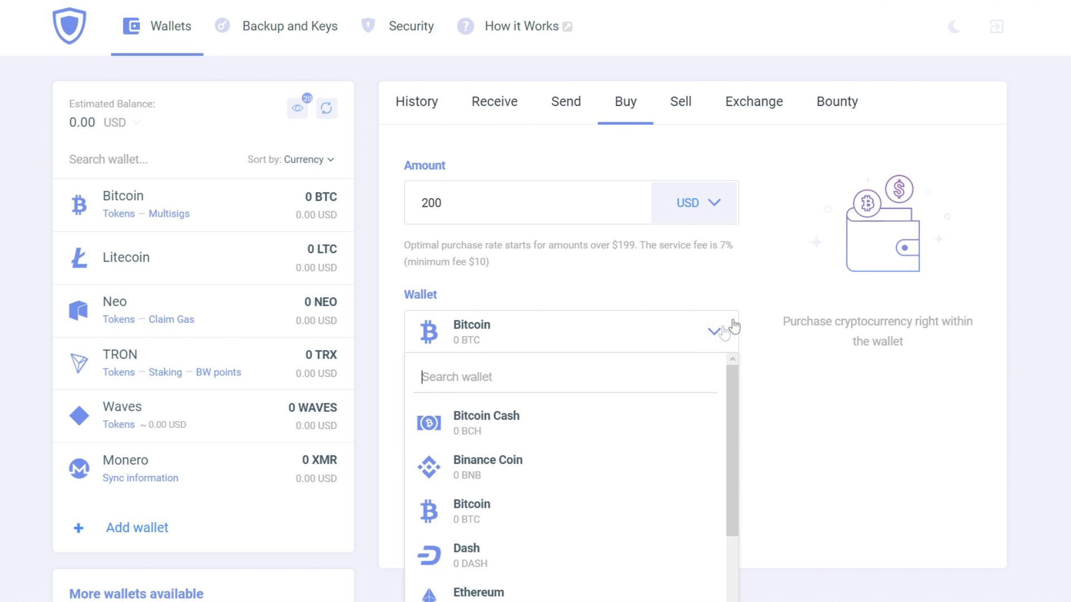
{"action": "left_click", "coordinate": [691, 124]}
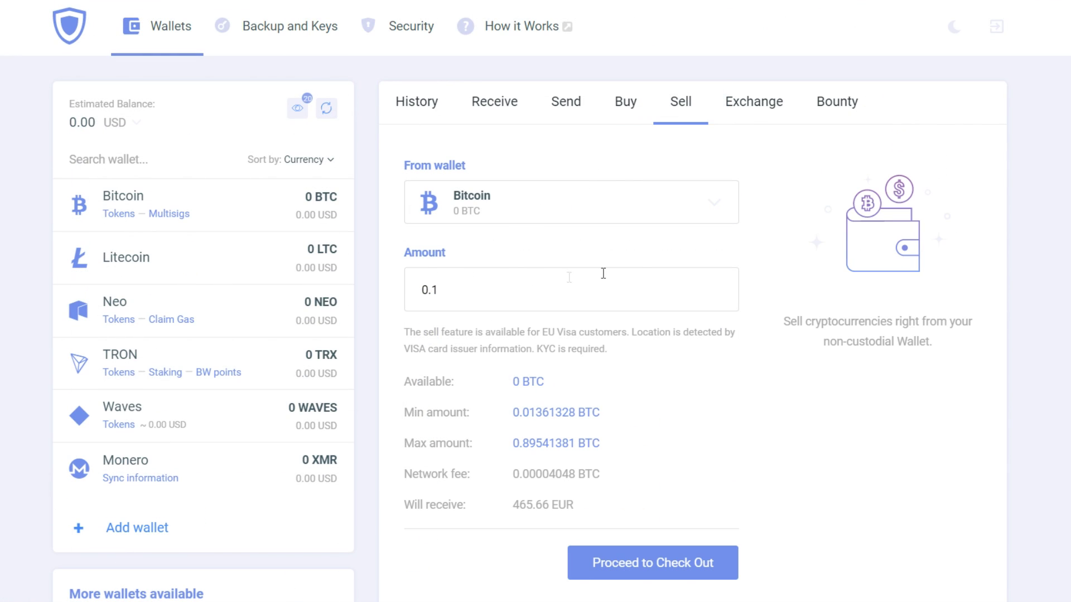
{"action": "left_click", "coordinate": [756, 124]}
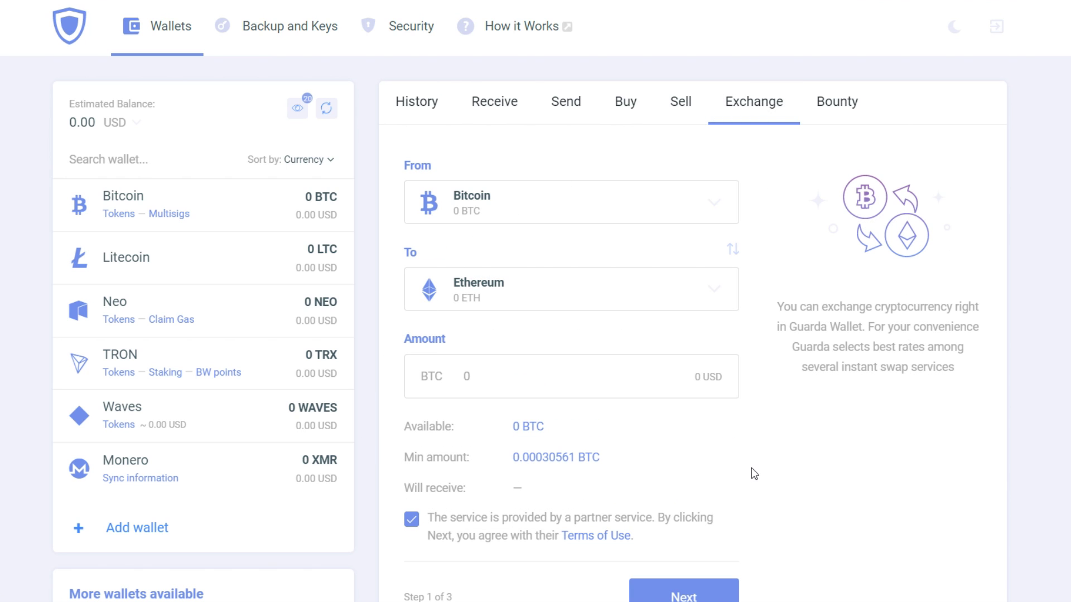
Open the Bounty page and scroll through its giveaway quizzes
{"action": "left_click", "coordinate": [836, 103]}
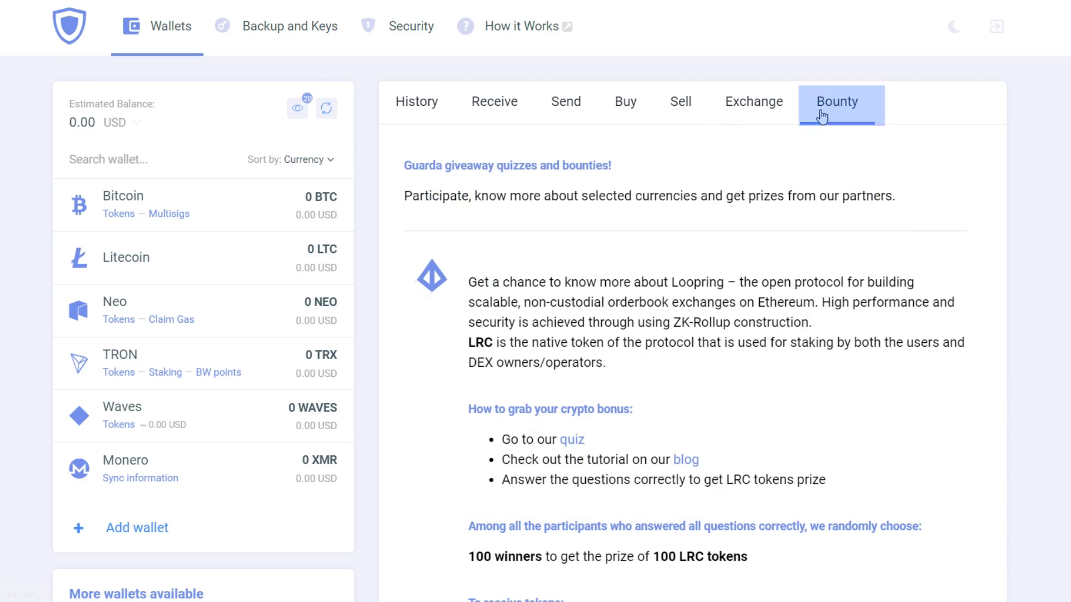
{"action": "scroll", "coordinate": [712, 175], "scroll_direction": "down", "scroll_amount": 10}
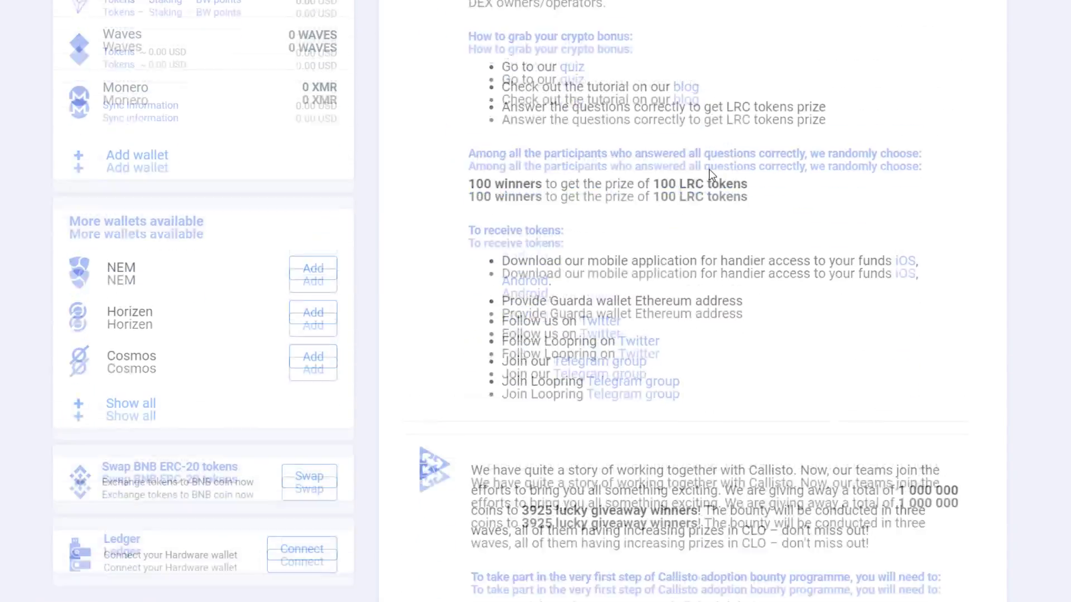
{"action": "scroll", "coordinate": [709, 171], "scroll_direction": "down", "scroll_amount": 15}
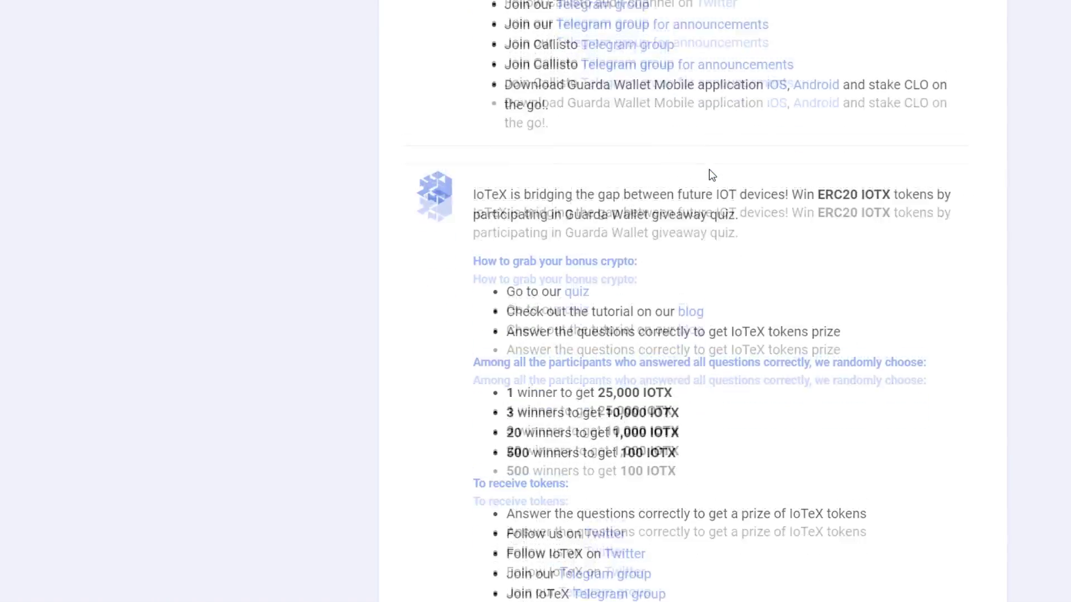
{"action": "scroll", "coordinate": [662, 353], "scroll_direction": "up", "scroll_amount": 20}
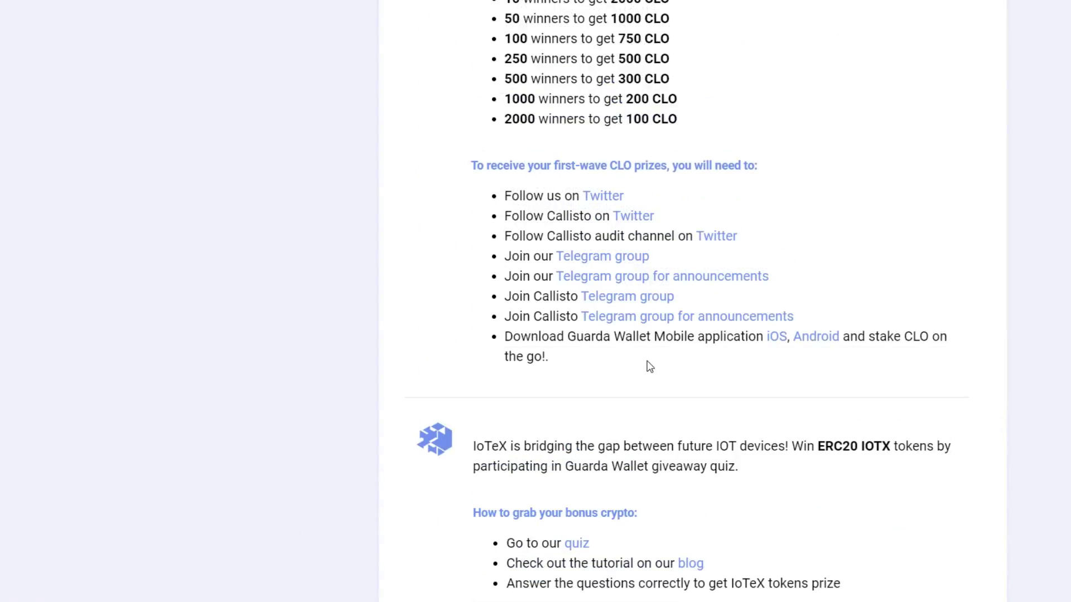
Open Backup and Keys and scroll through the Restore Guarda form
{"action": "left_click", "coordinate": [278, 51]}
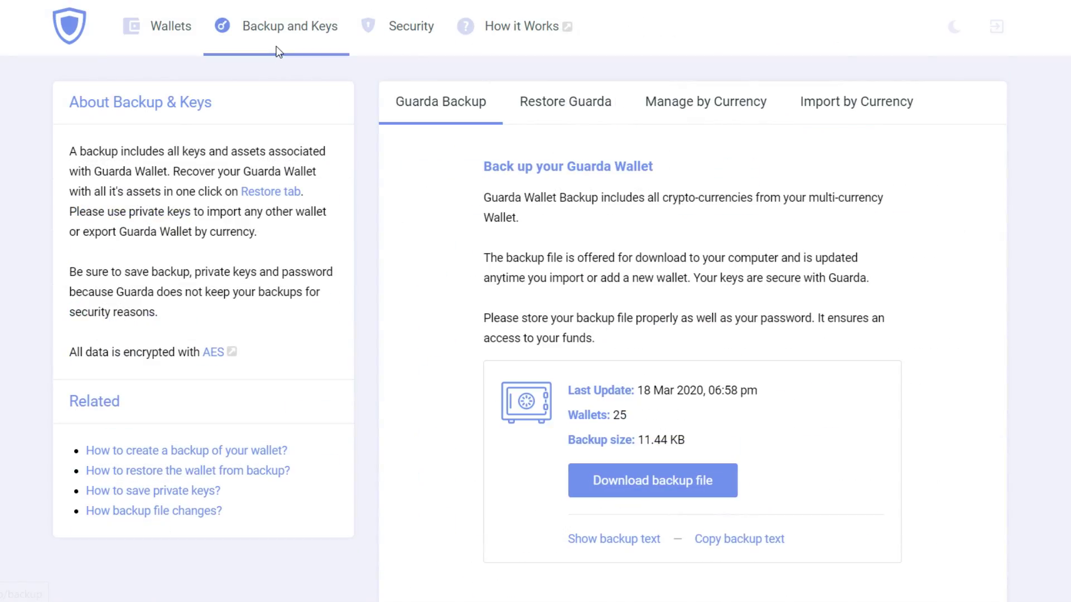
{"action": "left_click", "coordinate": [277, 49]}
{"action": "left_click", "coordinate": [561, 100]}
{"action": "scroll", "coordinate": [564, 499], "scroll_direction": "down", "scroll_amount": 2}
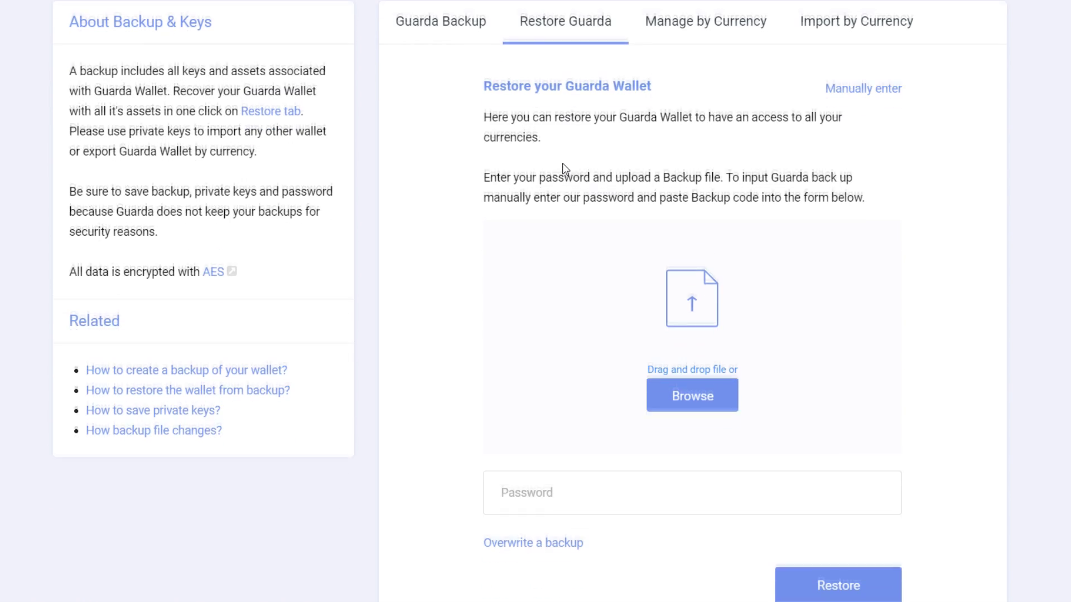
{"action": "scroll", "coordinate": [823, 498], "scroll_direction": "up", "scroll_amount": 2}
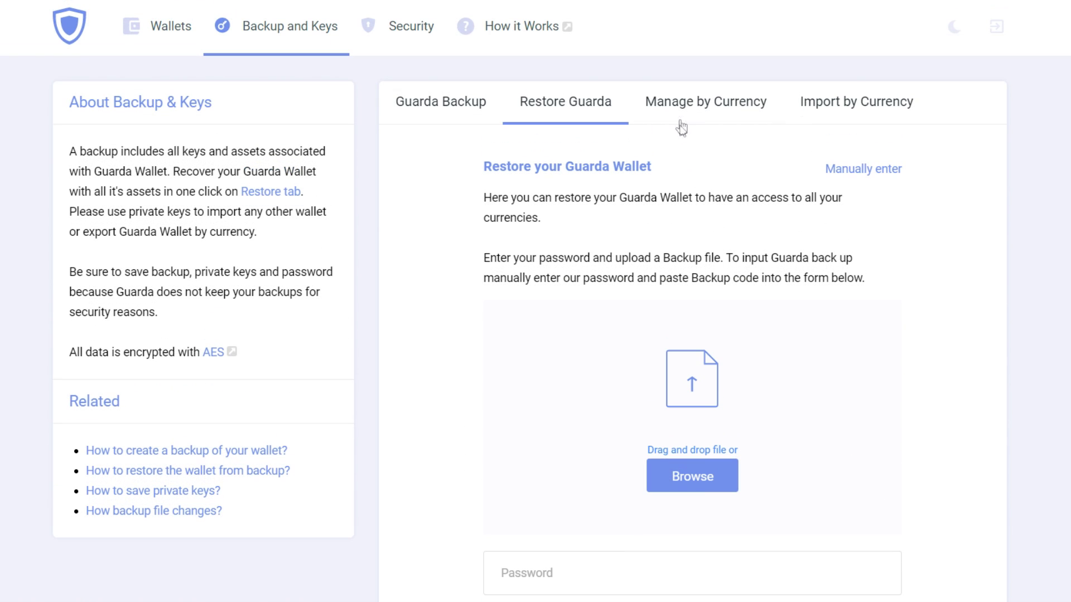
View the Manage by Currency and Import by Currency key pages, then open Security
{"action": "left_click", "coordinate": [680, 122]}
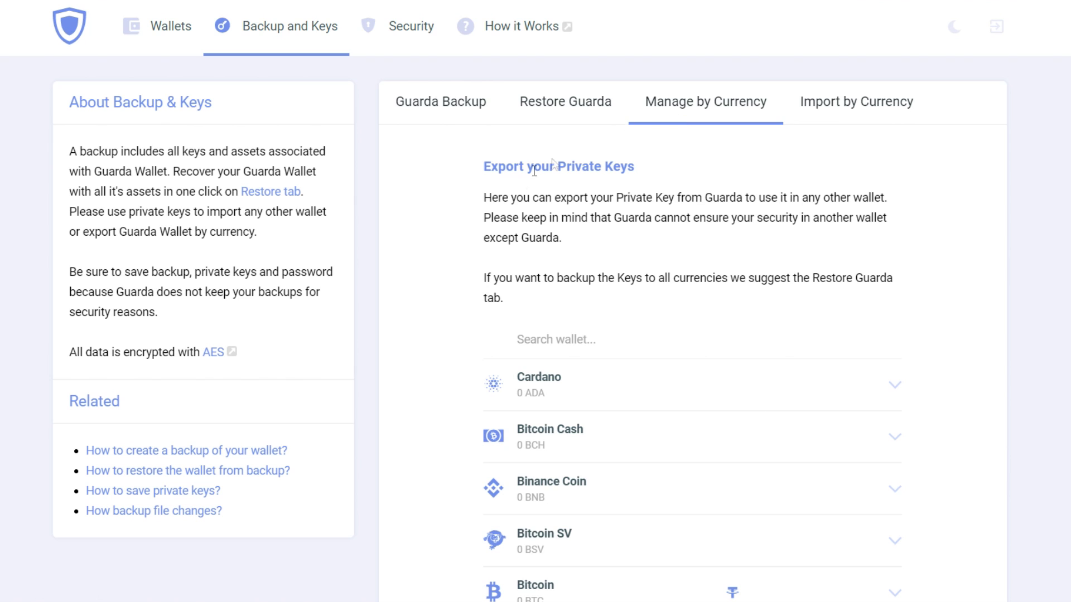
{"action": "left_click", "coordinate": [842, 110]}
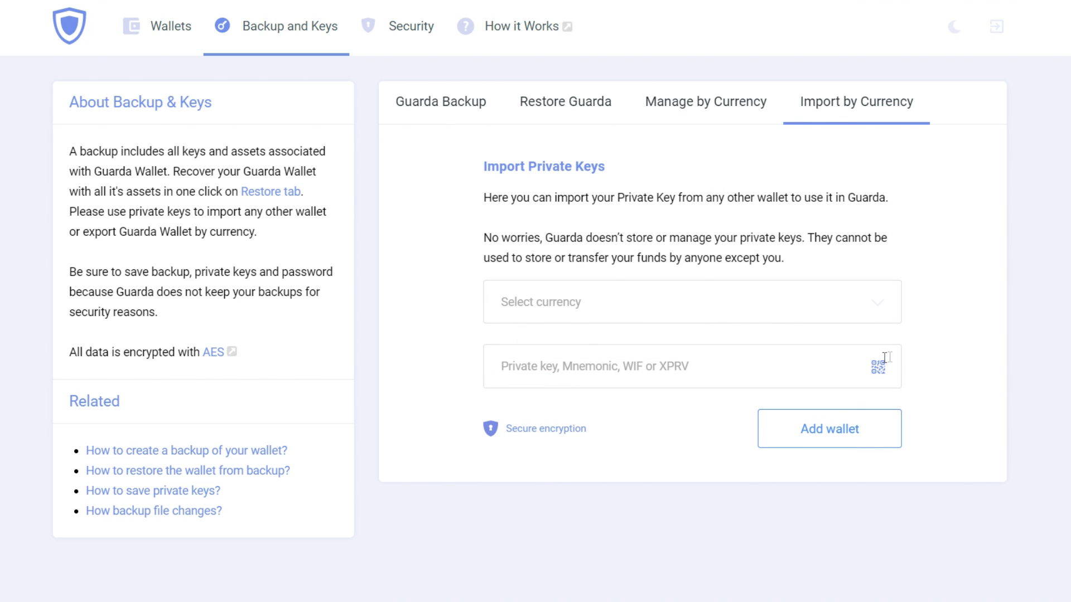
{"action": "left_click", "coordinate": [375, 45]}
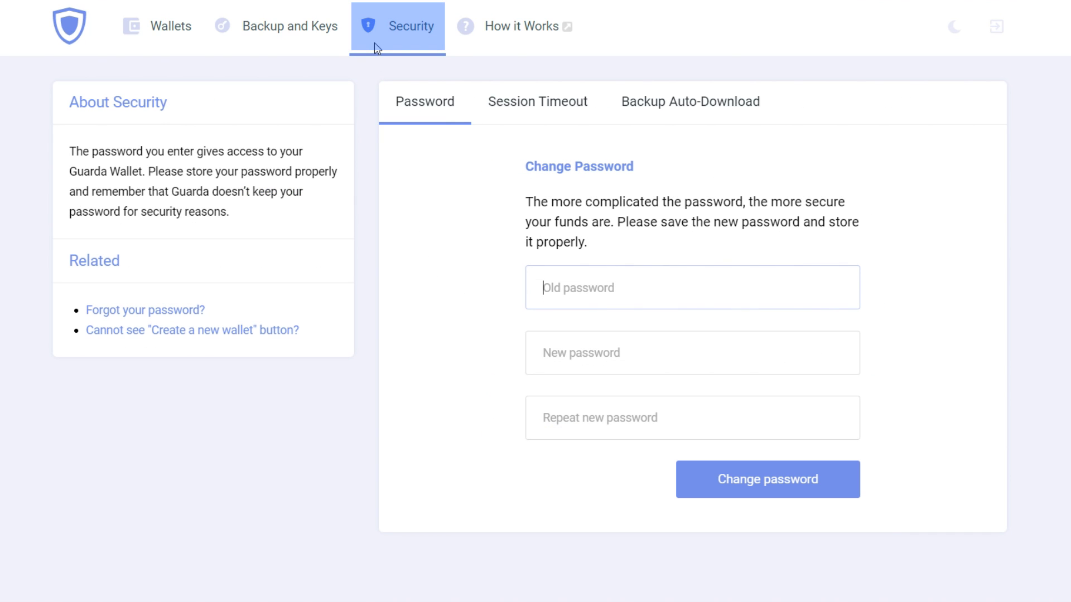
Review the Session Timeout and Backup Auto-Download tabs of the Security settings
{"action": "left_click", "coordinate": [530, 116]}
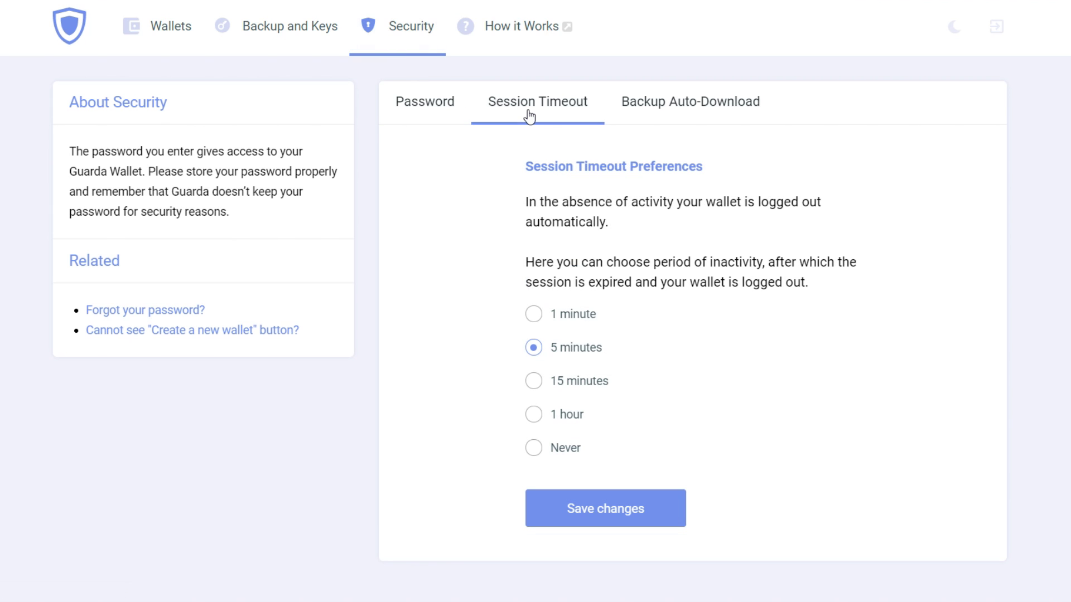
{"action": "left_click", "coordinate": [737, 121]}
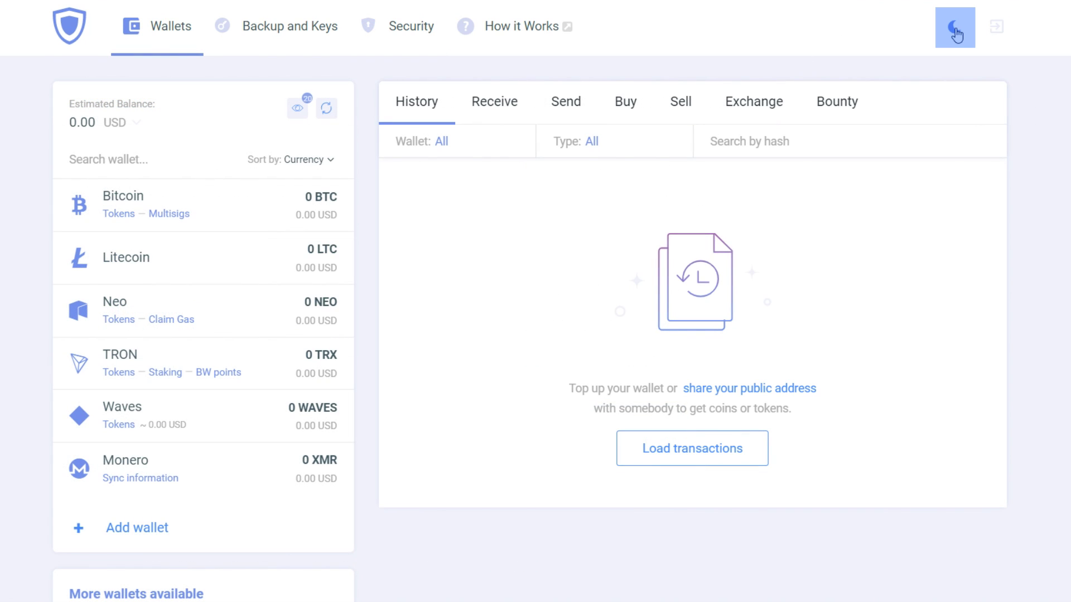
Toggle the dark theme on and off, then lock the wallet and focus its Password field
{"action": "left_click", "coordinate": [955, 33]}
{"action": "left_click", "coordinate": [956, 33]}
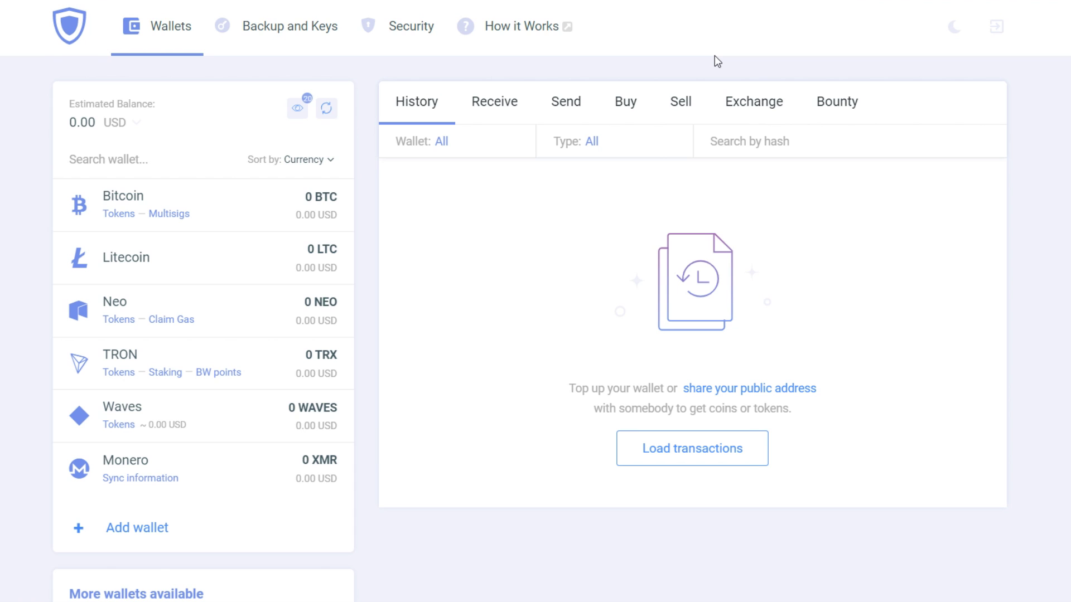
{"action": "left_click", "coordinate": [996, 26]}
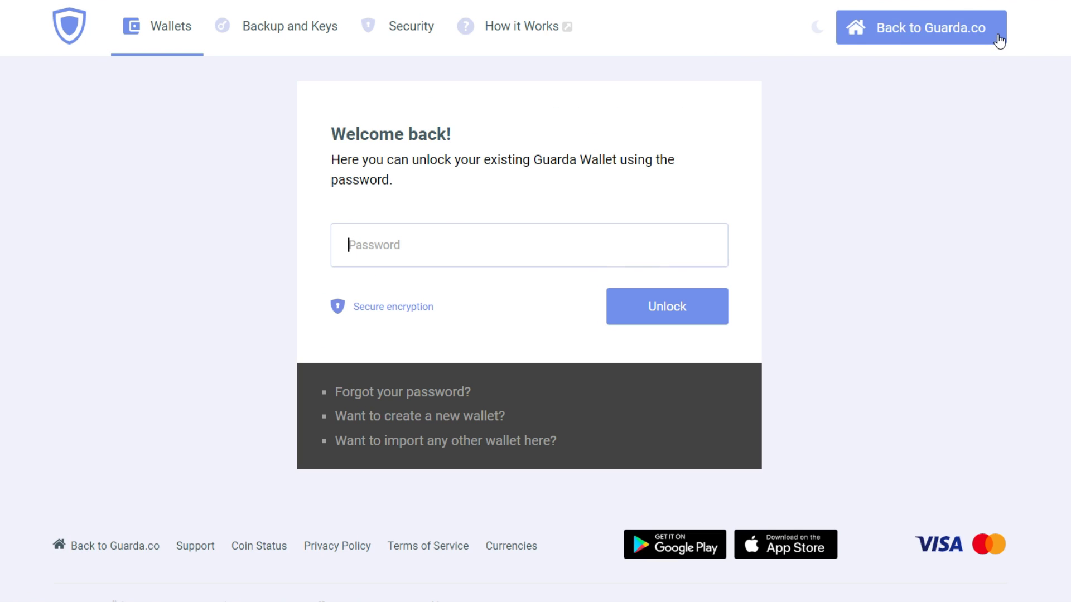
{"action": "left_click", "coordinate": [591, 247]}
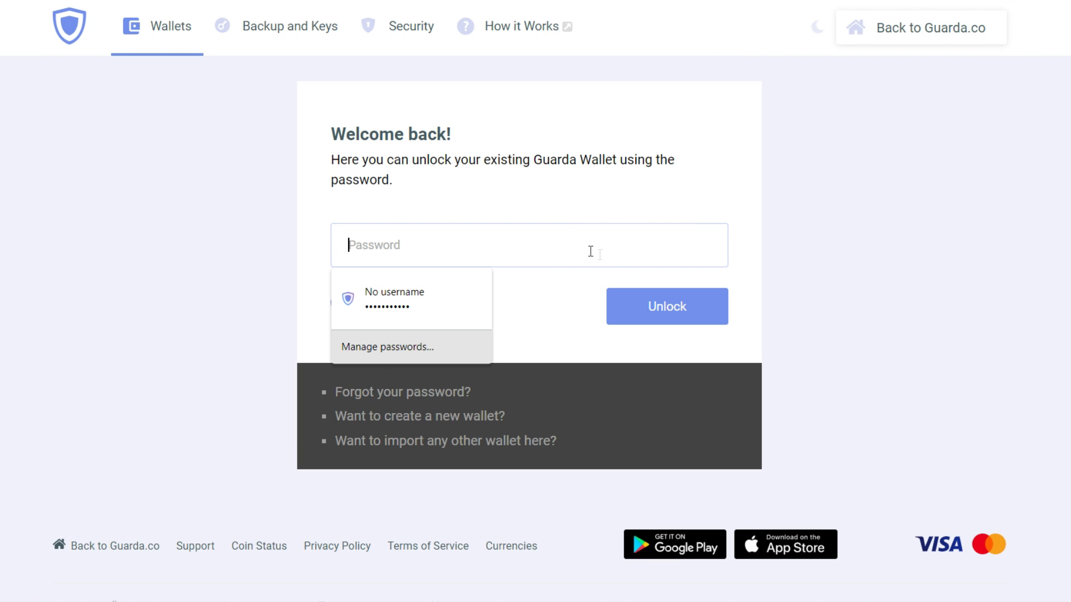